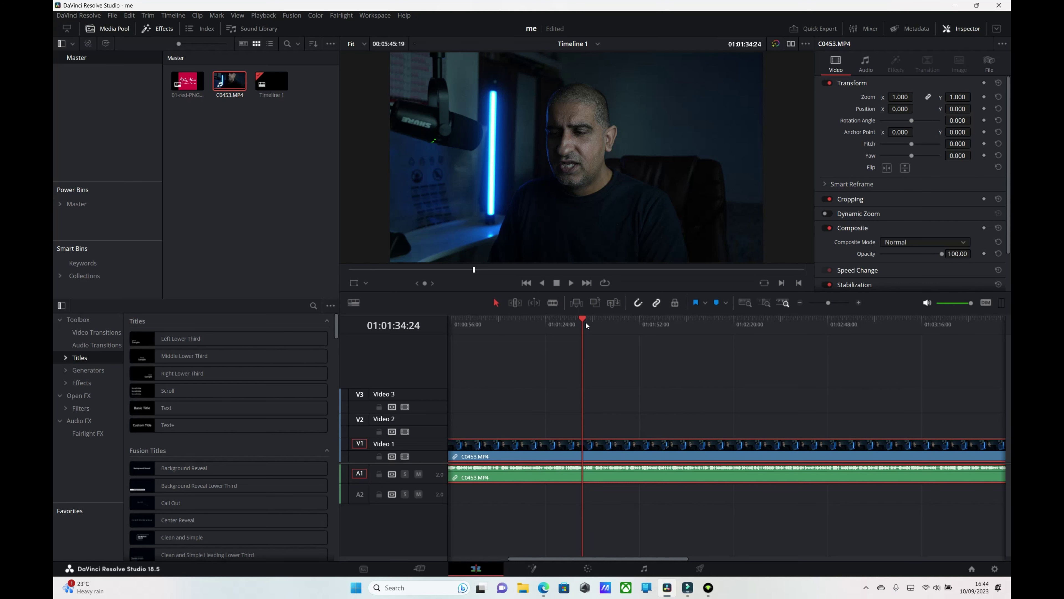
- Undo the earlier edits until the long C0453.MP4 clip is off the timeline and all removed media is back in the media pool
left_click_drag(587, 325, 590, 325)
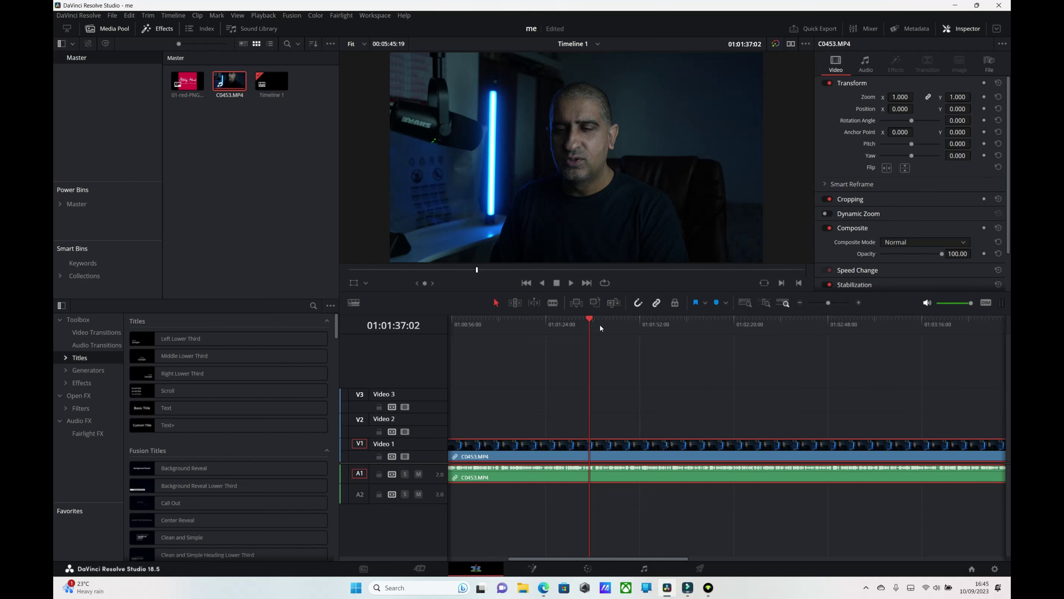
left_click_drag(590, 318, 585, 321)
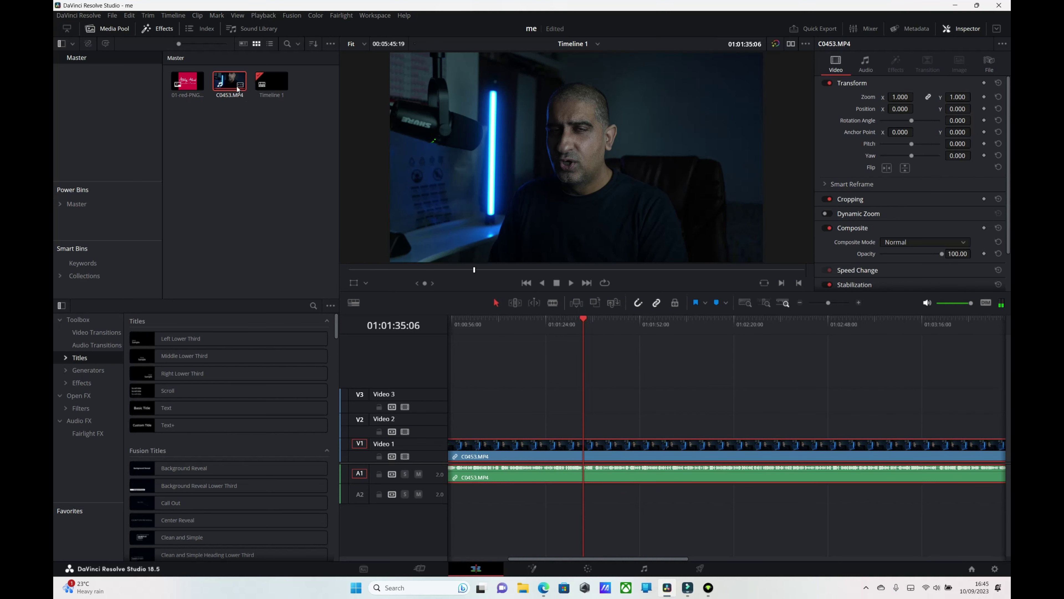
key("q")
key("q")
key("ctrl+z")
key("ctrl+z")
key("ctrl+z")
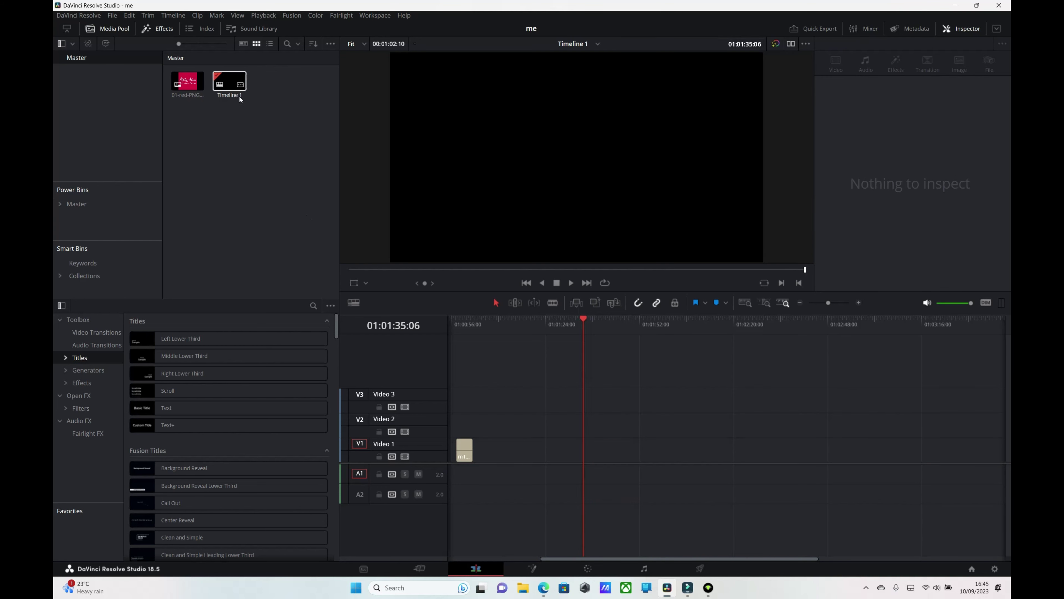
key("ctrl+z")
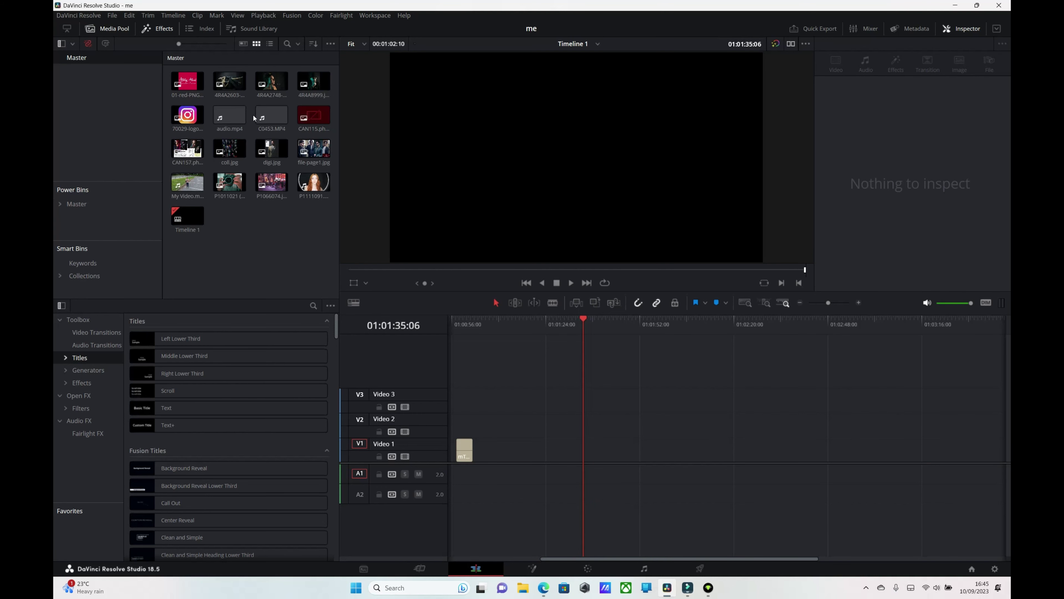
- Place C0453.MP4 from the media pool on Video 1 and Audio 1, after the existing title clip
left_click_drag(272, 115, 505, 482)
left_click_drag(828, 303, 825, 302)
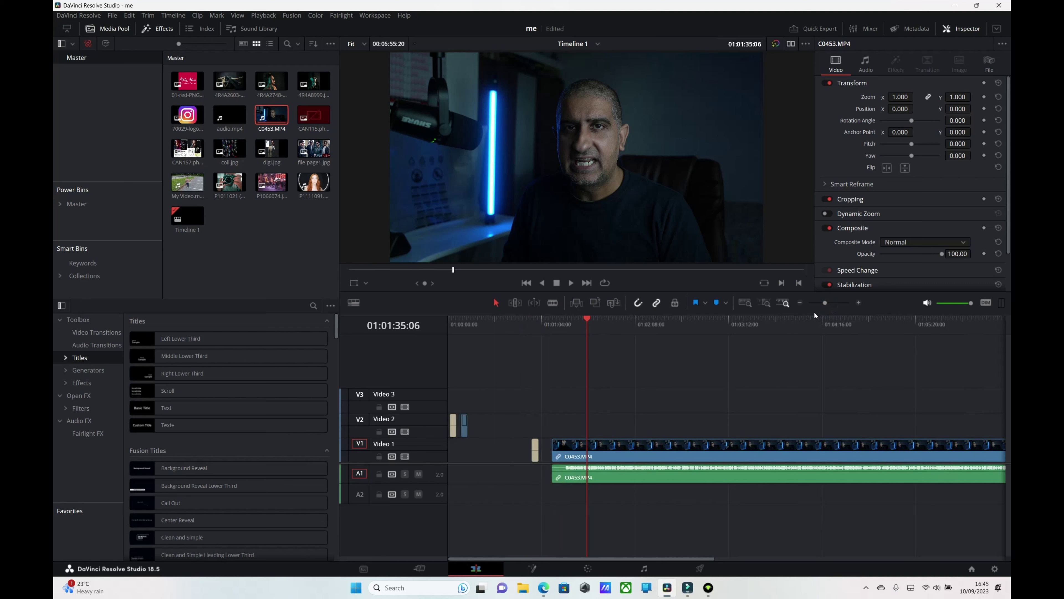
scroll(610, 561, "right", 2)
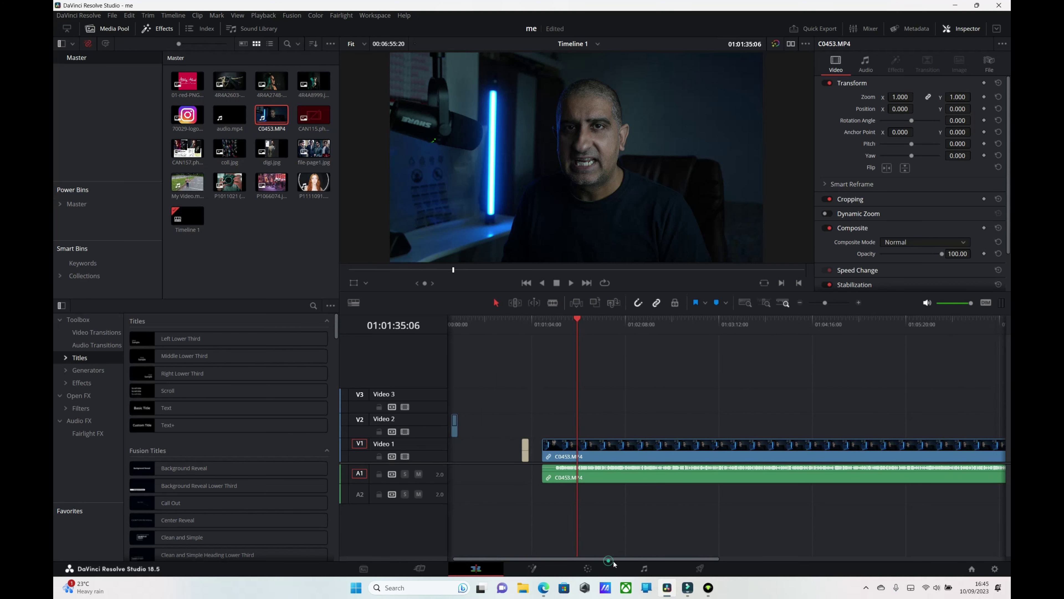
- Split the C0453.MP4 clip with the blade at 01:01:48:04 and 01:01:56:04
left_click(575, 319)
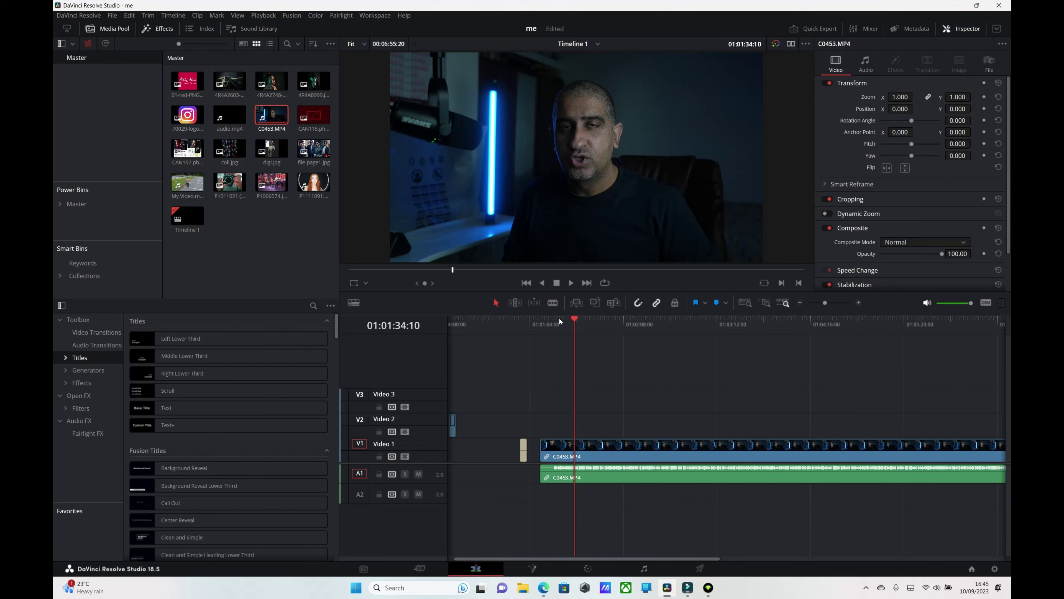
left_click_drag(570, 320, 594, 331)
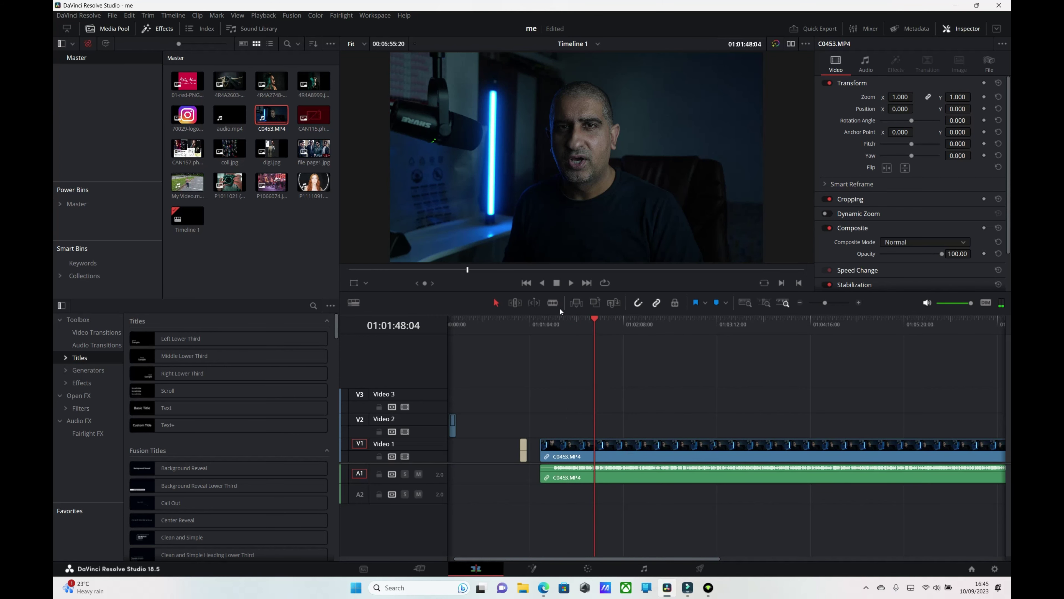
left_click(554, 302)
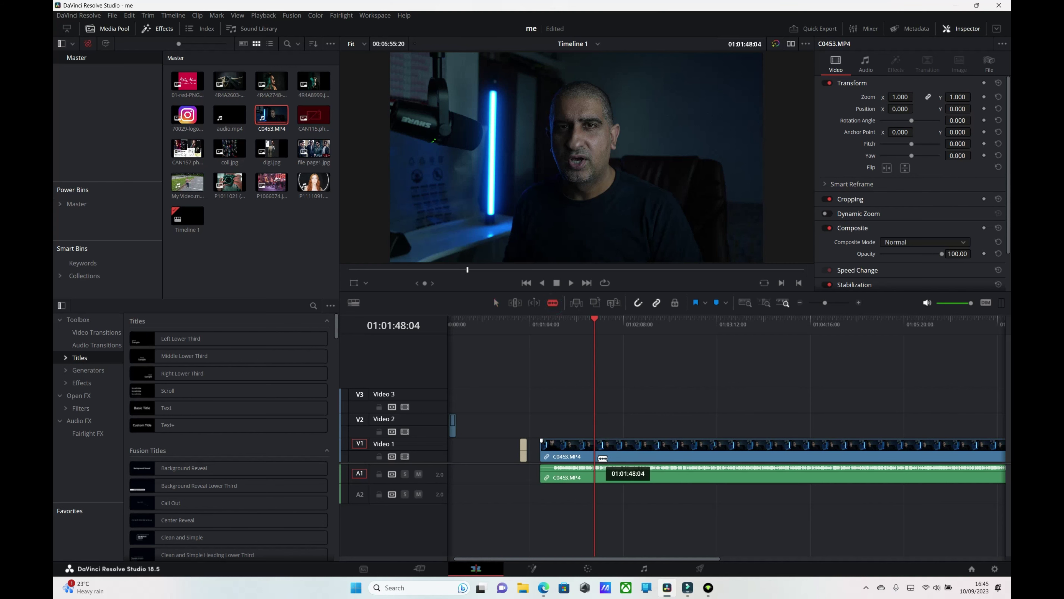
left_click(600, 458)
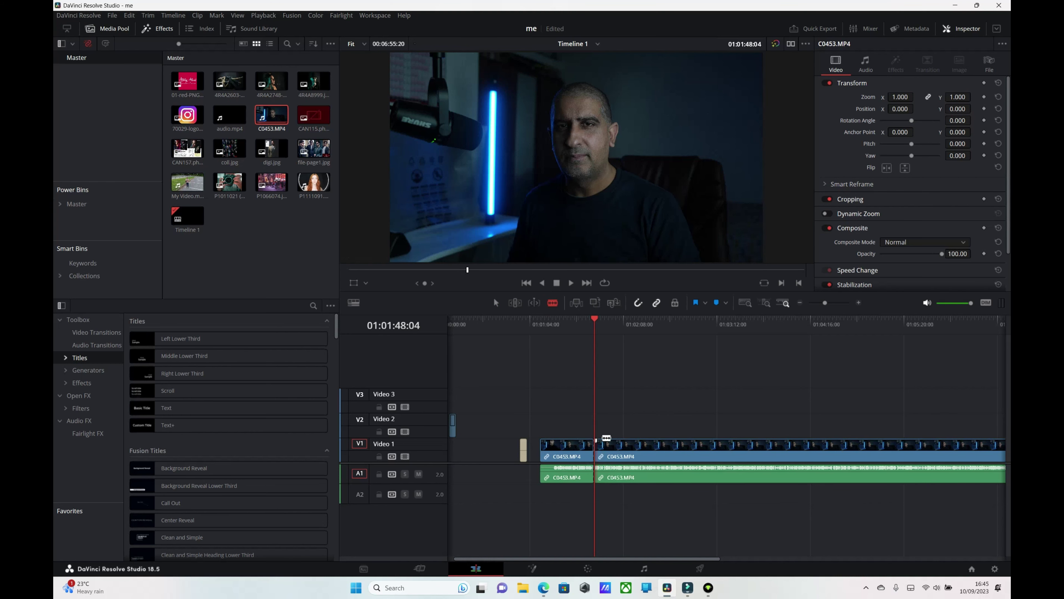
left_click_drag(597, 330, 607, 324)
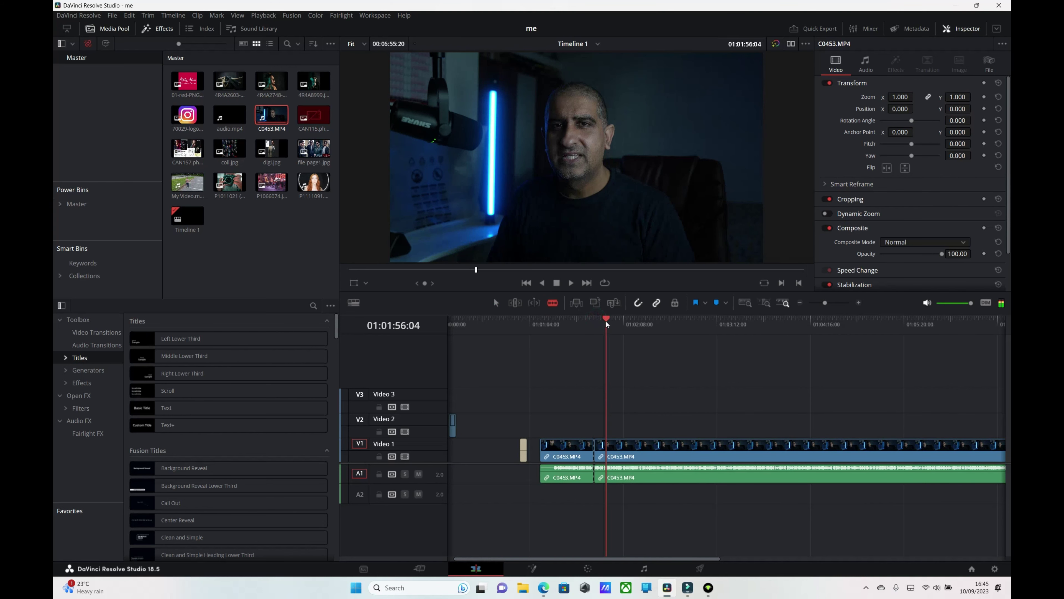
left_click(607, 452)
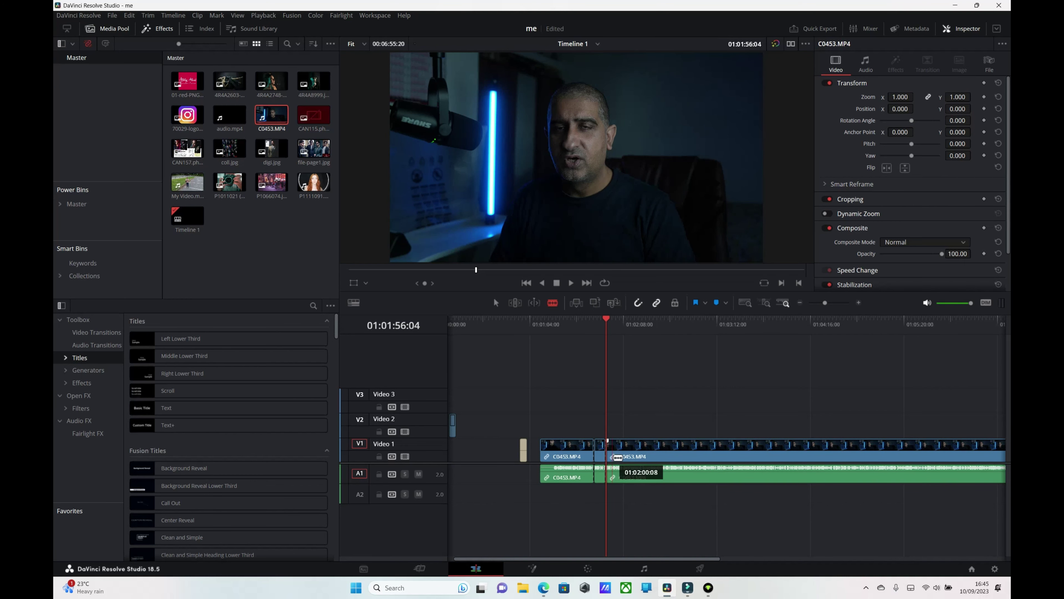
- Delete the short segment between the two cuts, closing the gap with the following clip, and save the project
left_click(496, 304)
left_click(599, 448)
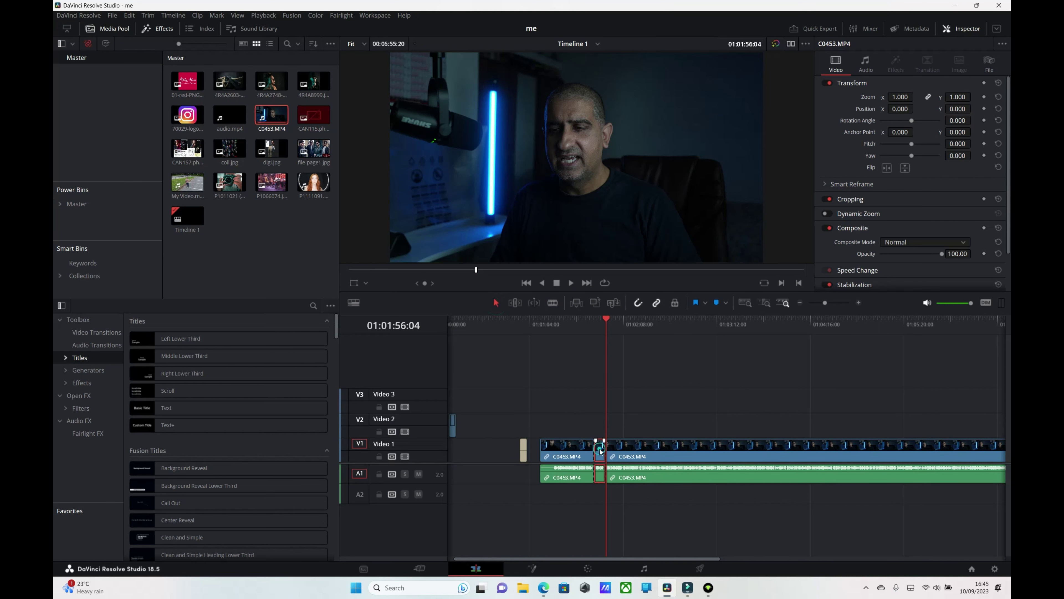
right_click(601, 451)
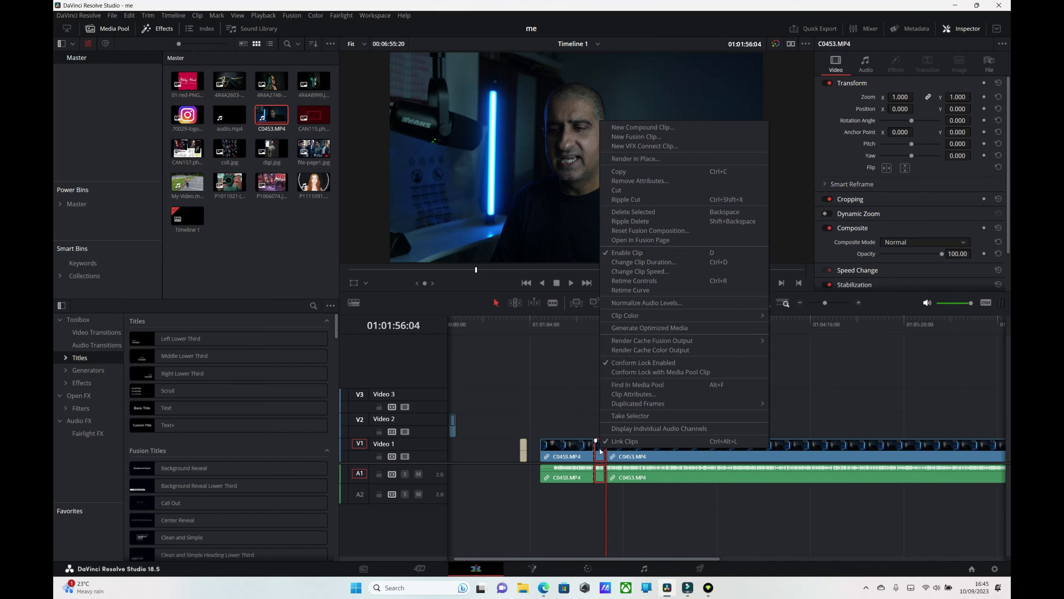
left_click(637, 213)
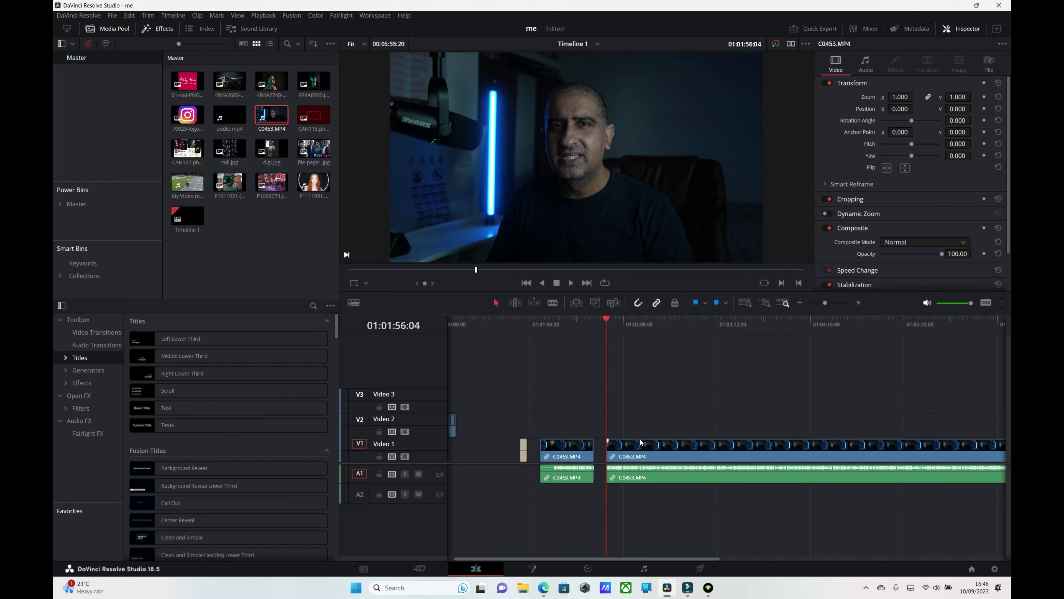
left_click_drag(655, 456, 644, 453)
key("ctrl+s")
- Split the remaining long clip with the blade at 01:01:58:18 and 01:02:07:17
left_click(609, 322)
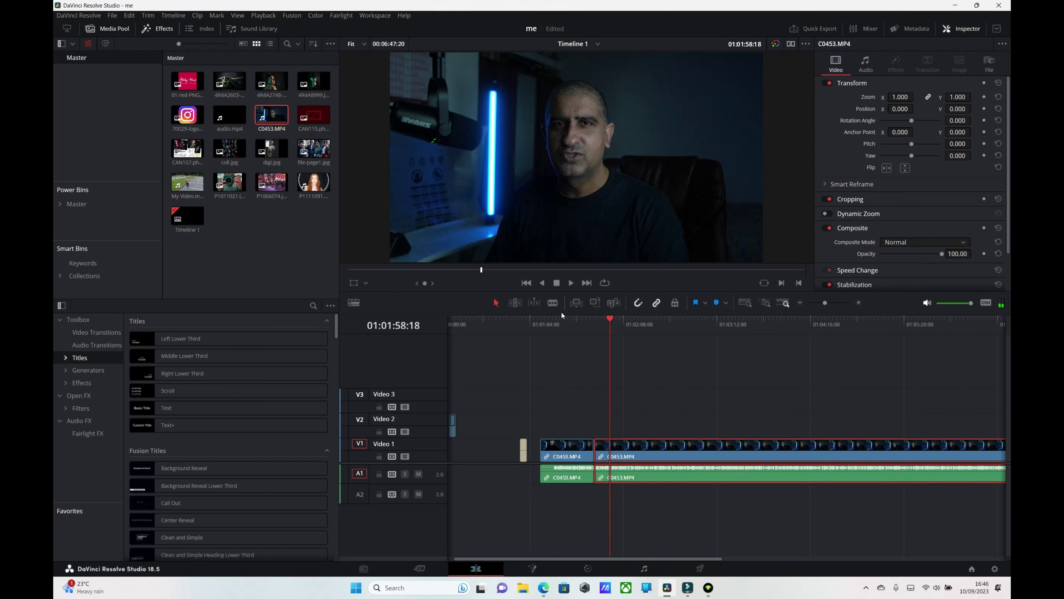
left_click(553, 303)
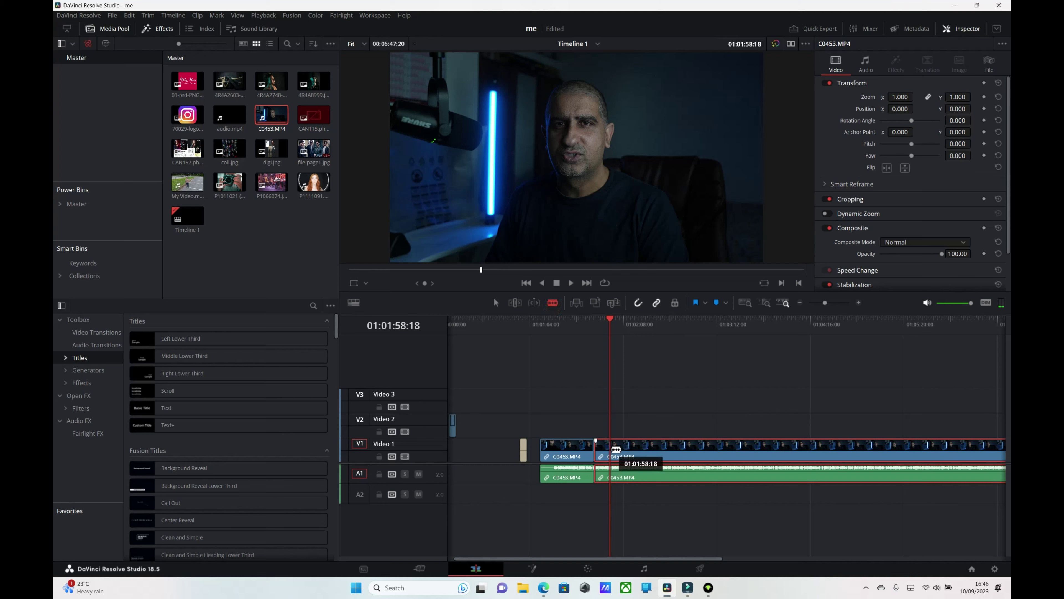
left_click(616, 449)
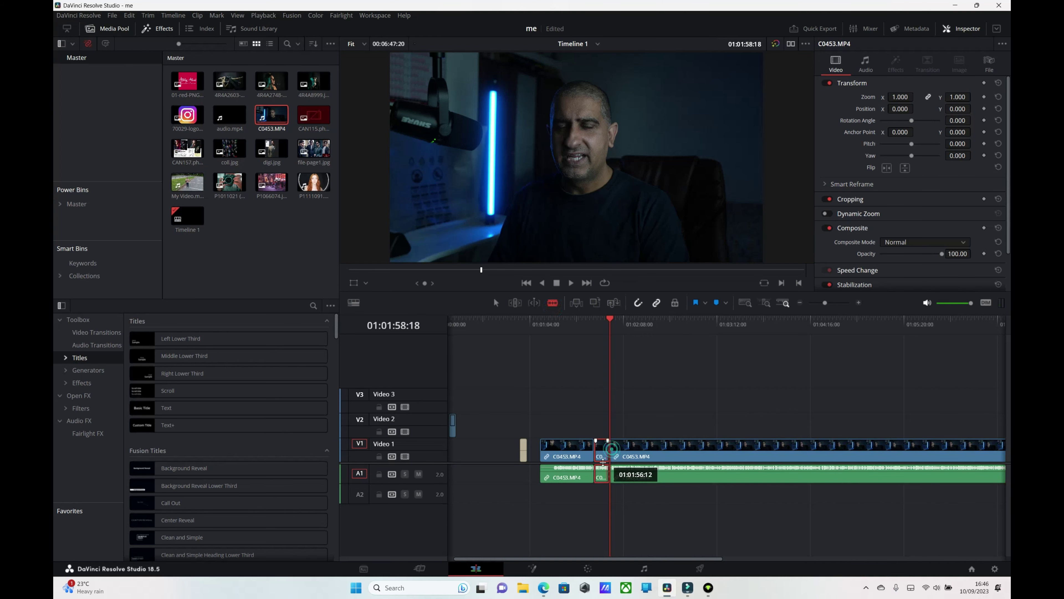
left_click(623, 321)
left_click(628, 451)
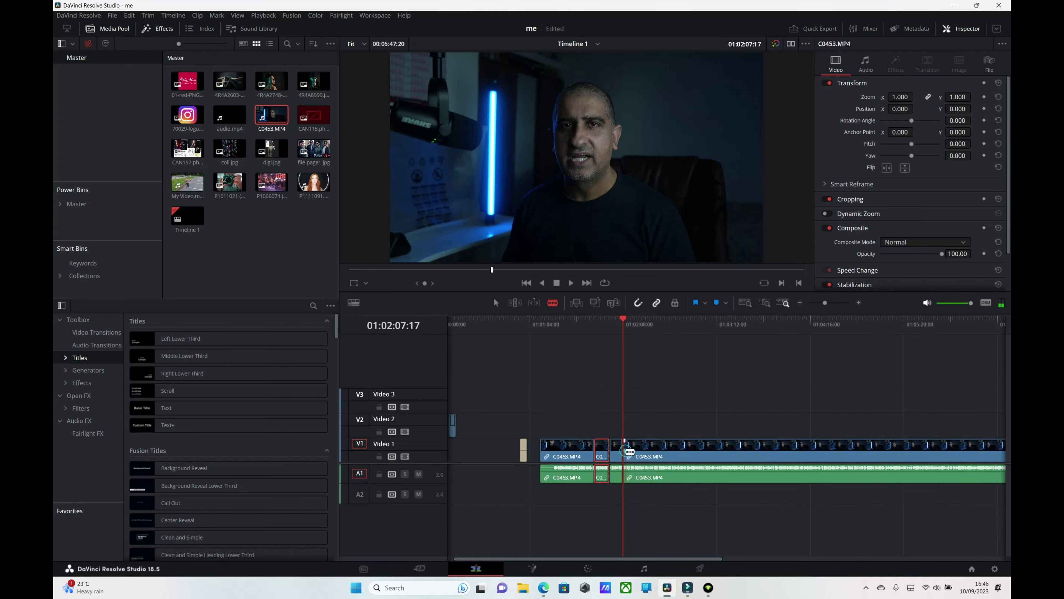
- Ripple Cut the short segment between 01:01:58:18 and 01:02:07:17 from the timeline
left_click(496, 303)
left_click(616, 457)
right_click(615, 457)
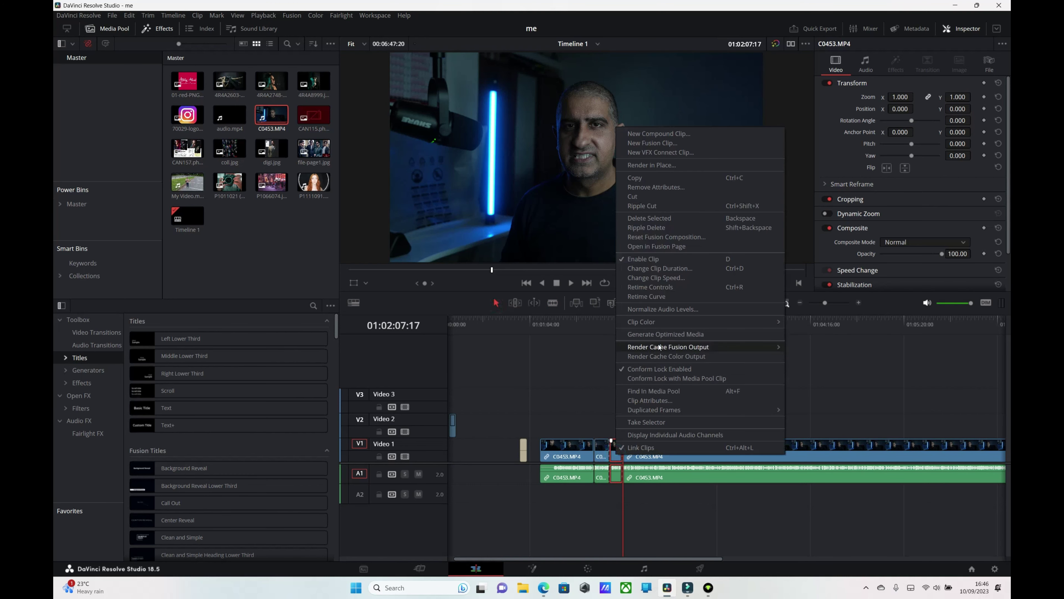
left_click(653, 203)
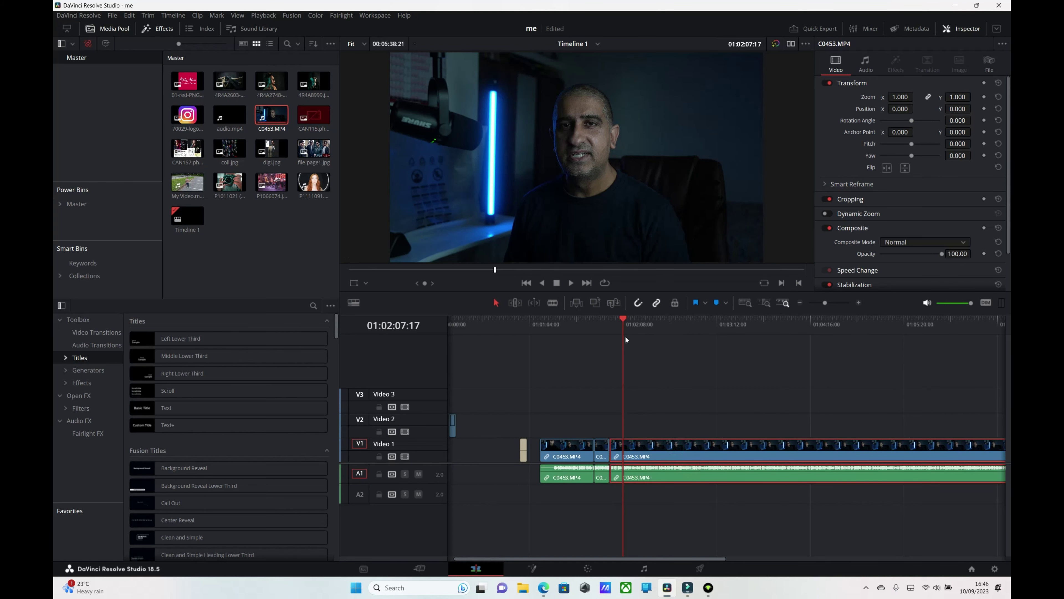
- Split the long clip at 01:02:07:17, at five further points and at 01:03:02:10 to produce several short segments
left_click(553, 303)
left_click(629, 455)
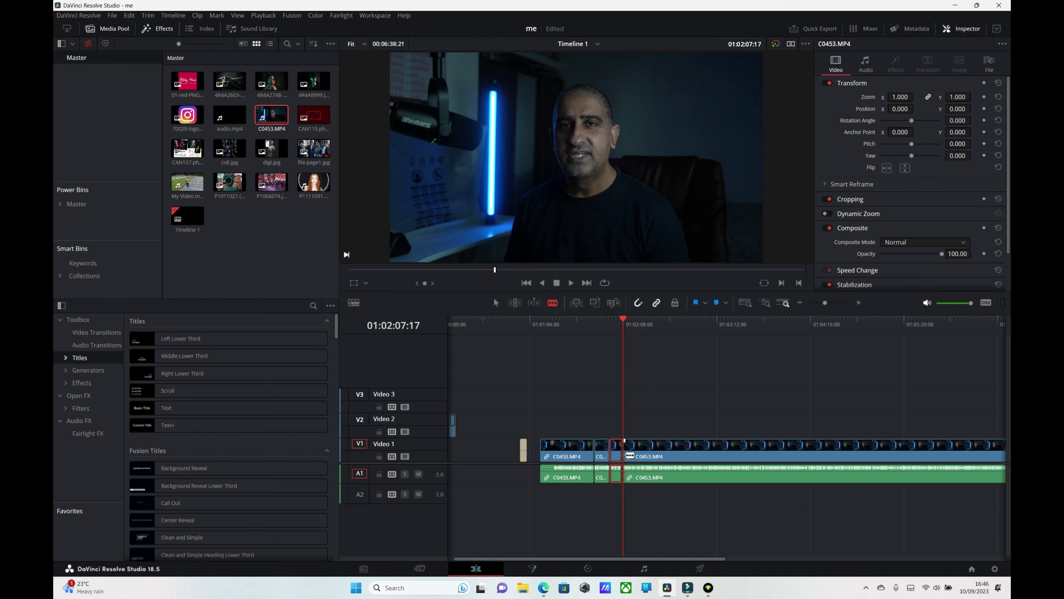
left_click_drag(624, 321, 703, 321)
left_click(635, 453)
left_click(650, 453)
left_click(661, 453)
left_click(672, 453)
left_click(683, 452)
left_click(704, 452)
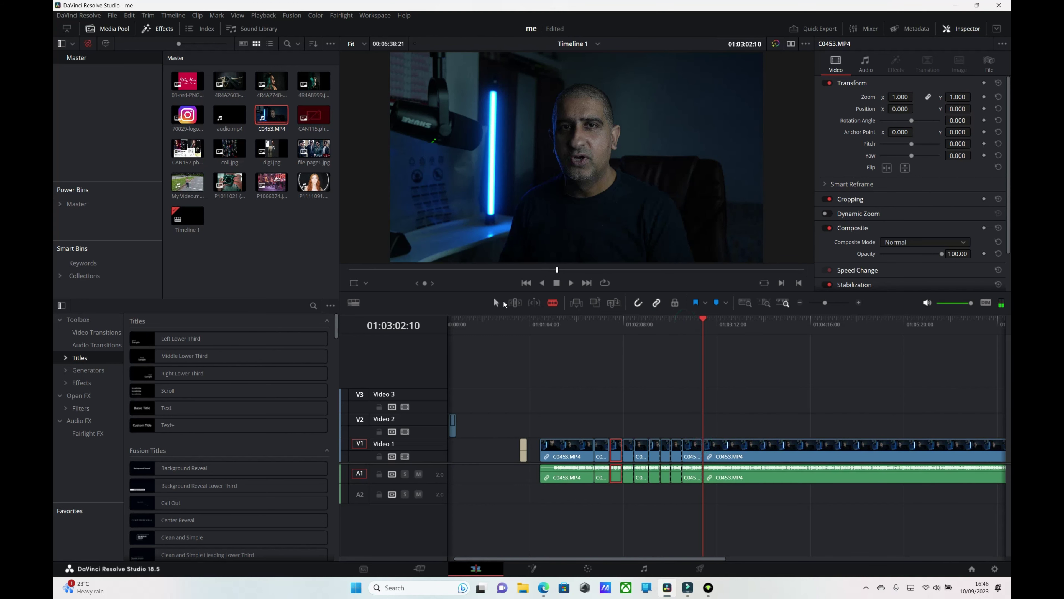
- Cut two unwanted short segments out of the newly split clips using the selection tool
left_click(496, 302)
right_click(640, 448)
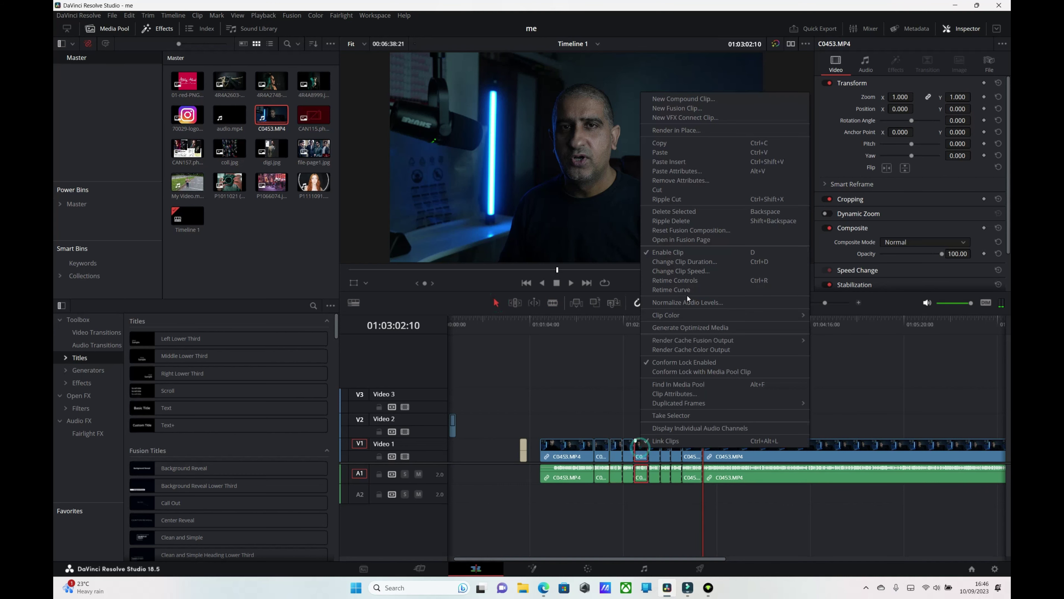
left_click(668, 193)
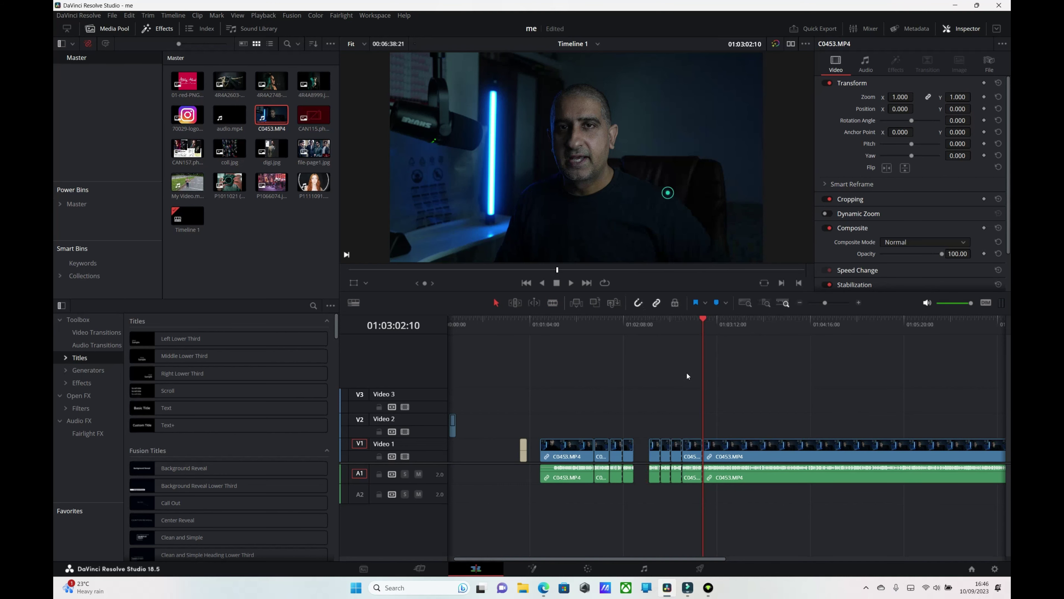
right_click(665, 451)
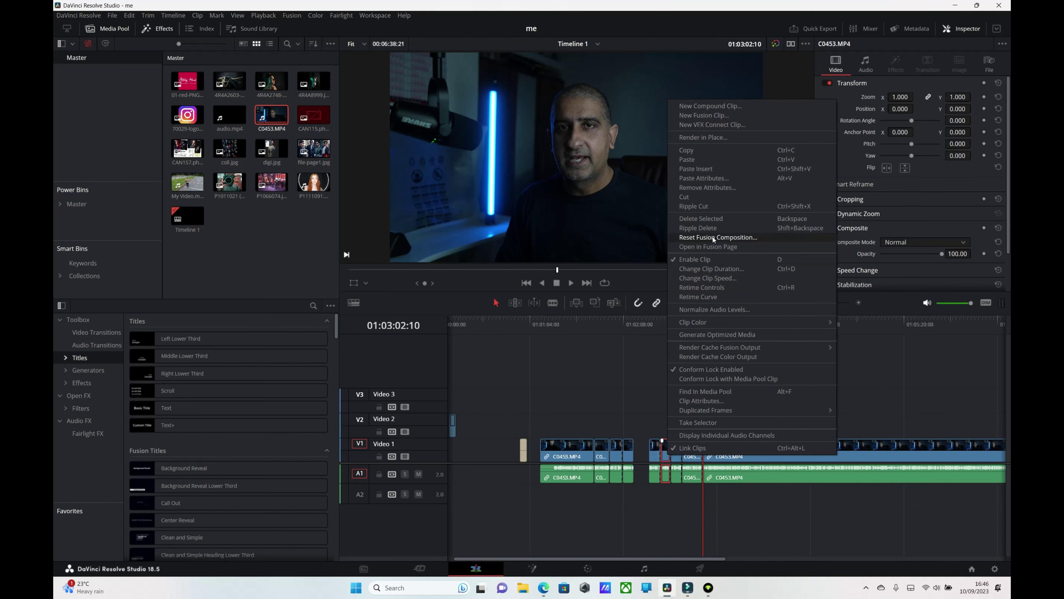
left_click(706, 197)
- Select the clips after each gap and slide them back to close both gaps
left_click_drag(737, 503, 664, 441)
left_click_drag(752, 455, 737, 455)
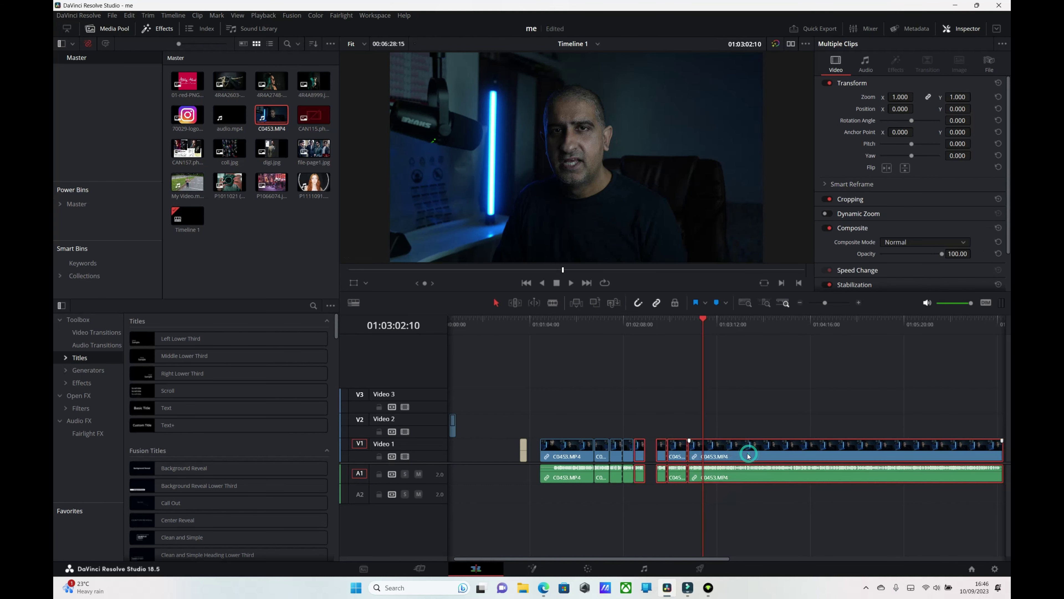
left_click(778, 423)
left_click_drag(694, 518, 665, 454)
left_click_drag(735, 453, 725, 453)
- Select all the split C0453.MP4 segments on the timeline and delete them
left_click_drag(571, 525, 862, 426)
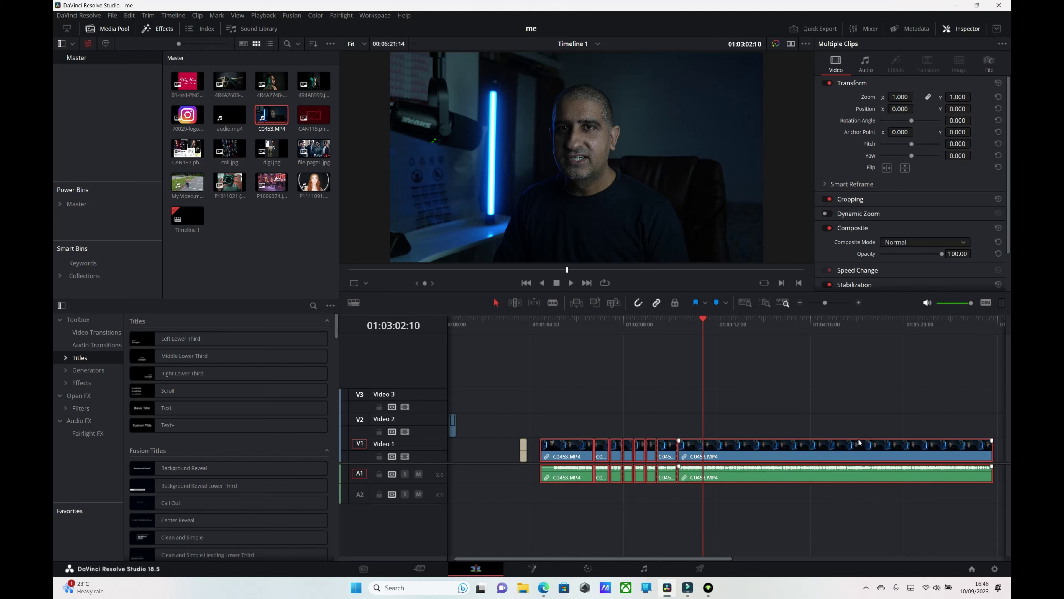
key("Delete")
- Place C0453.MP4 from the media pool on Video 1 and Audio 1, starting at about 01:01:19:01
left_click(277, 120)
left_click_drag(278, 120, 552, 471)
left_click(549, 323)
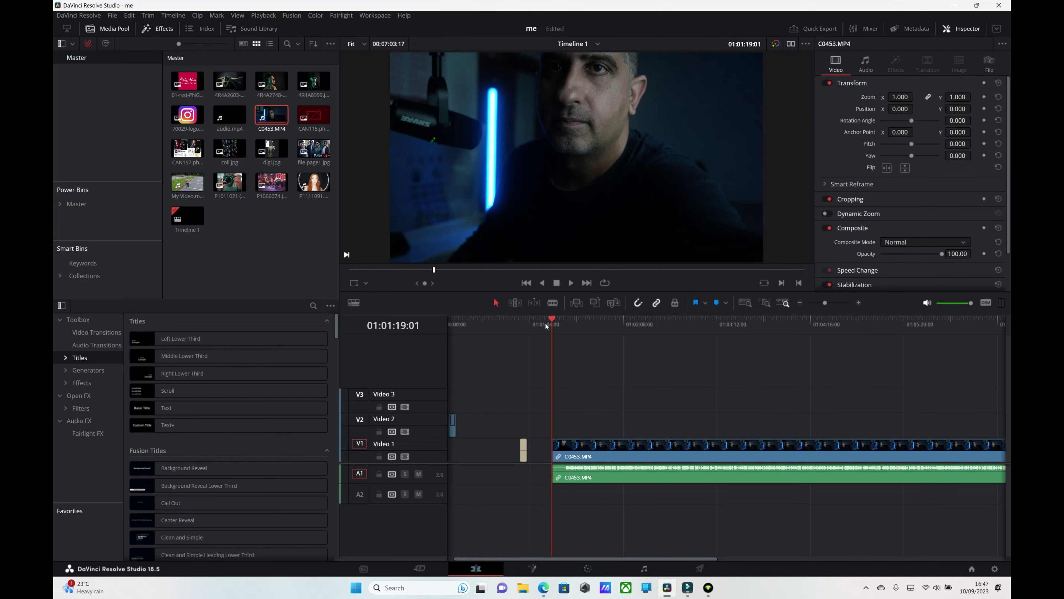
- Select the C0453.MP4 clip and position the playhead at 01:02:34:14
left_click_drag(548, 324, 598, 324)
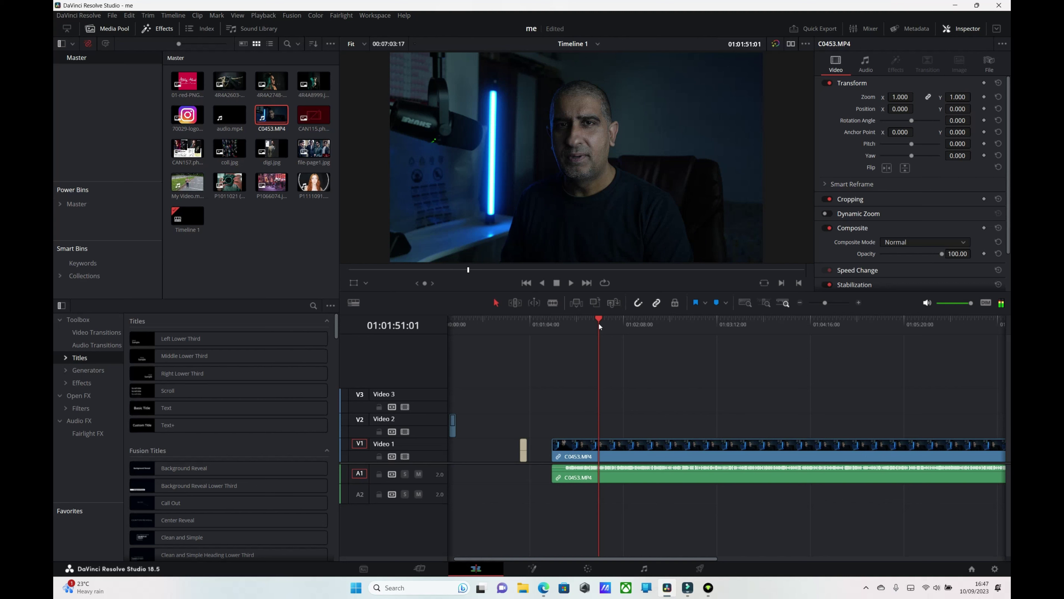
left_click(599, 447)
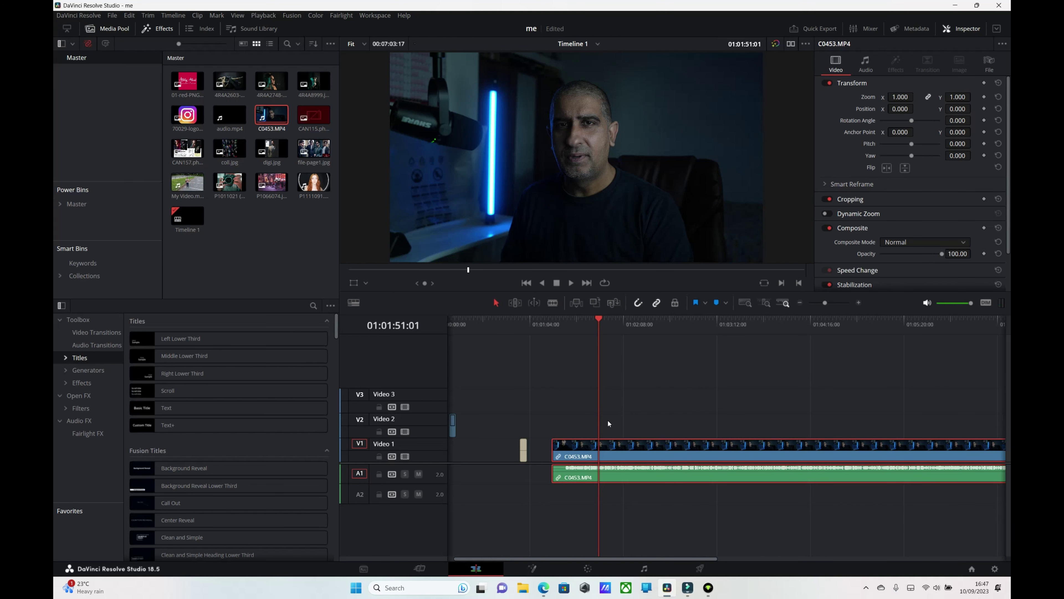
left_click_drag(600, 327, 600, 327)
left_click(662, 324)
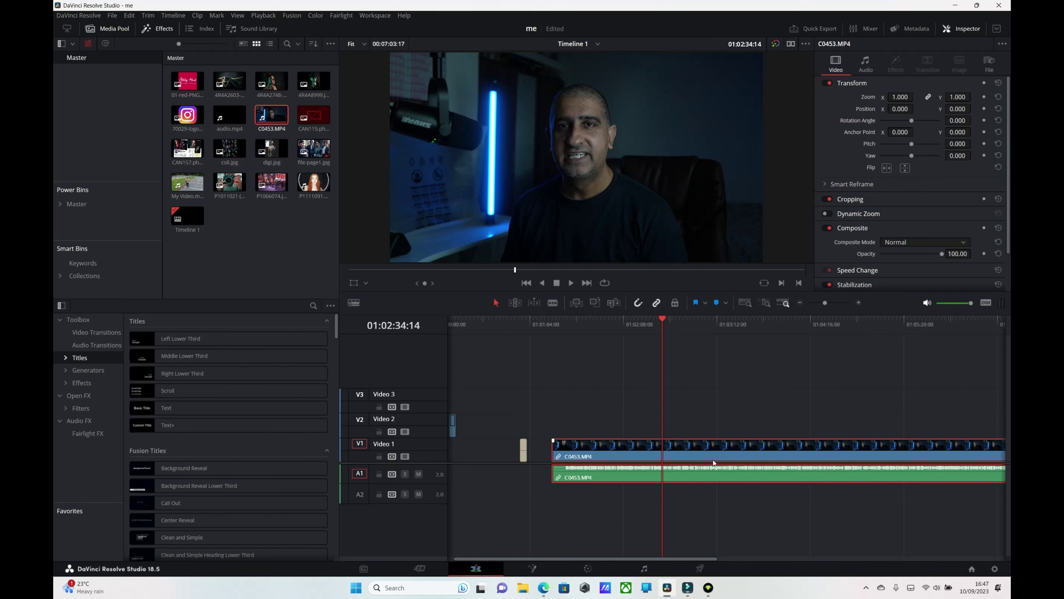
- Try ripple trimming the start of the clip to the playhead, and undo the trim
key("ctrl+shift+bracketleft")
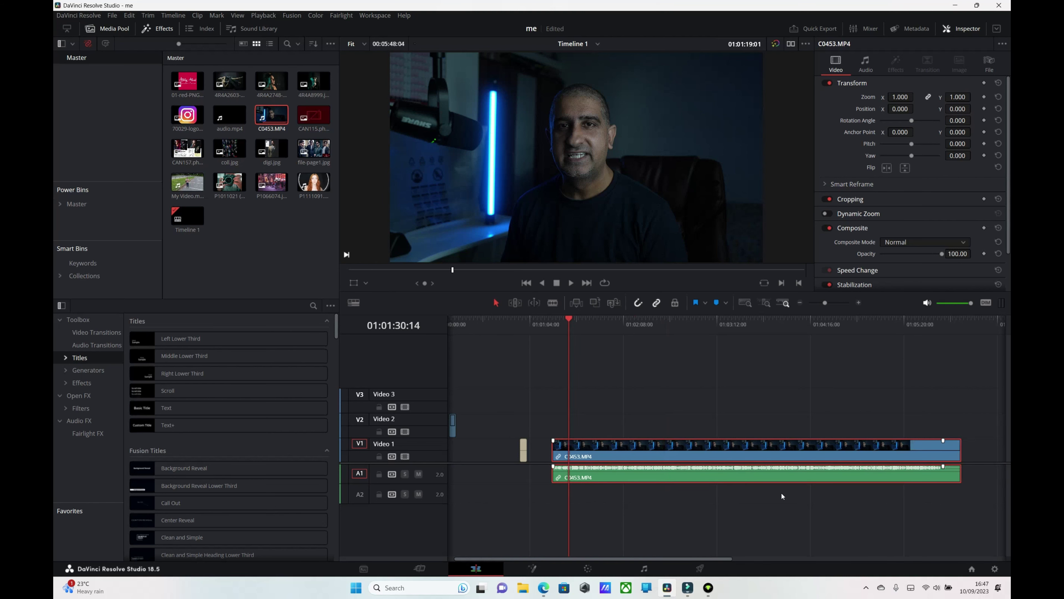
key("ctrl+z")
key("ctrl+z")
- Save the project and ripple trim the end of the selected C0453.MP4 clip to the playhead at 01:02:34:14
left_click(691, 460)
key("ctrl+s")
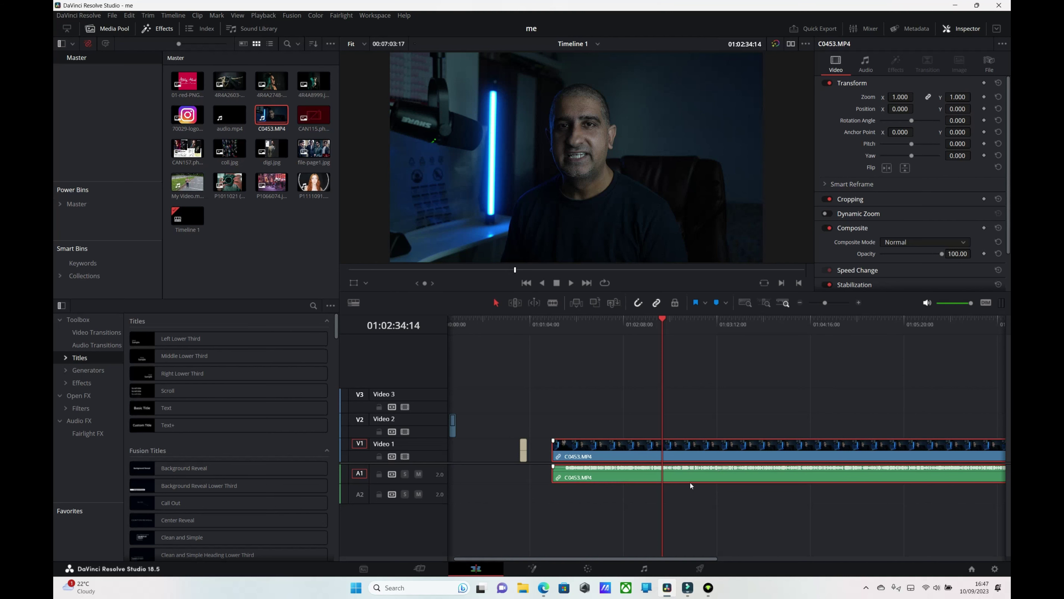
key("ctrl+shift+bracketright")
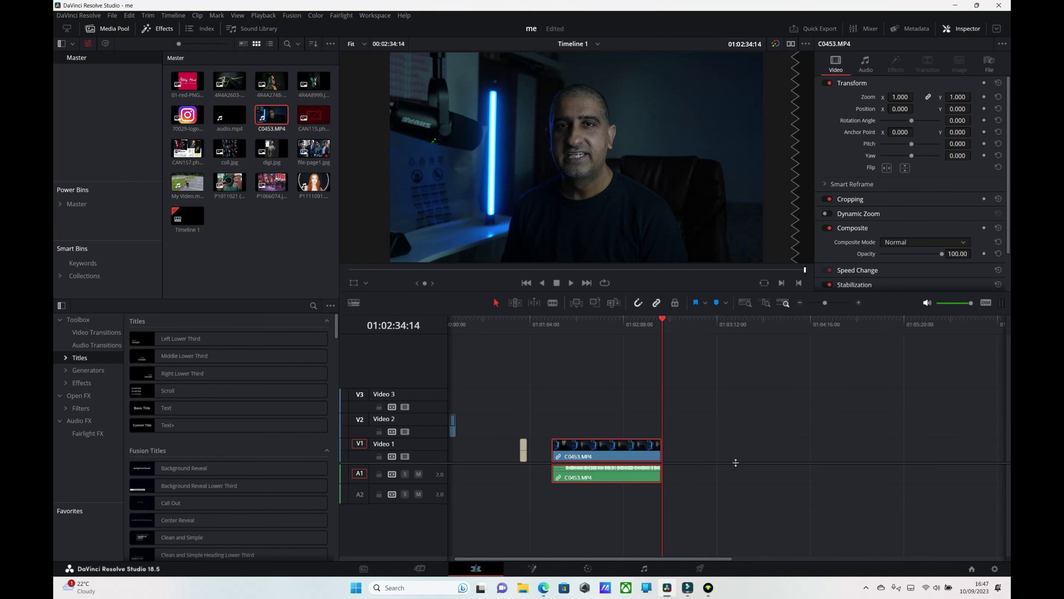
- Save the project and undo the end trim of the C0453.MP4 clip
key("ctrl+s")
key("ctrl+z")
left_click_drag(664, 322, 658, 321)
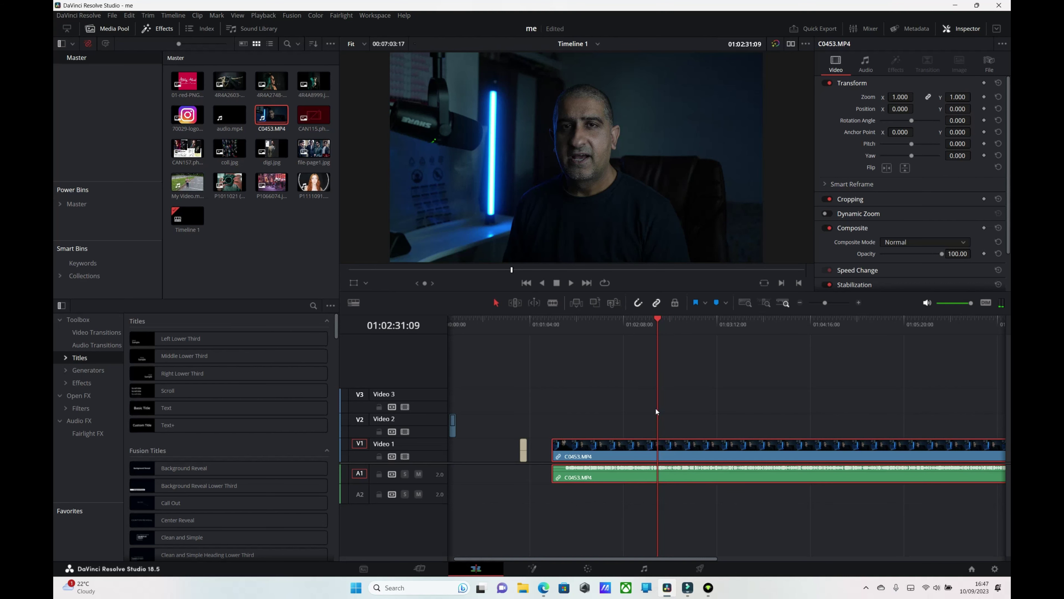
- Split the C0453.MP4 clip at 01:02:15:17 and 01:02:30:10 to isolate a short middle section
left_click(635, 328)
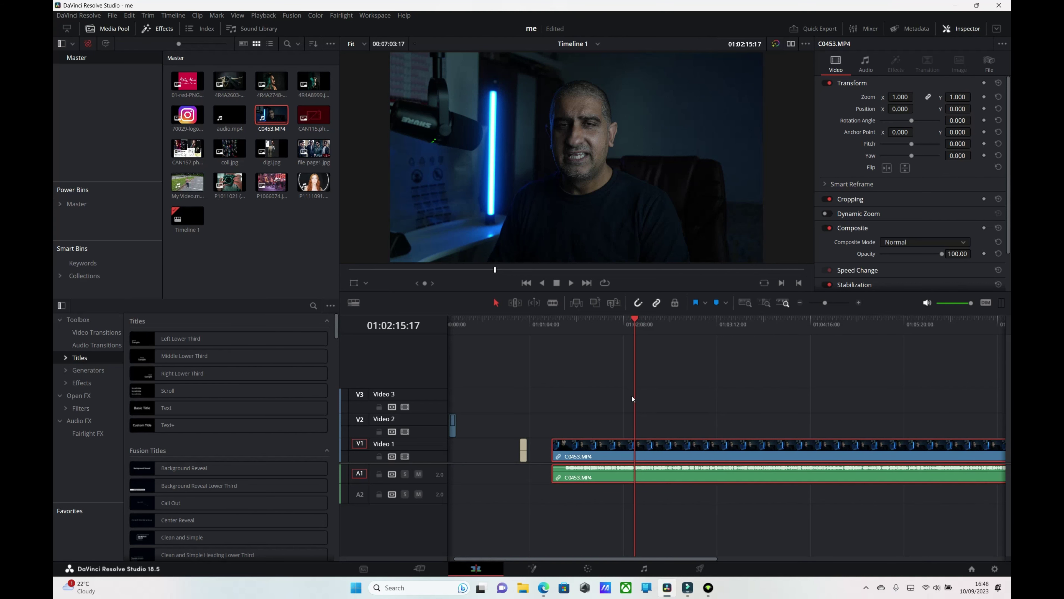
key("ctrl+b")
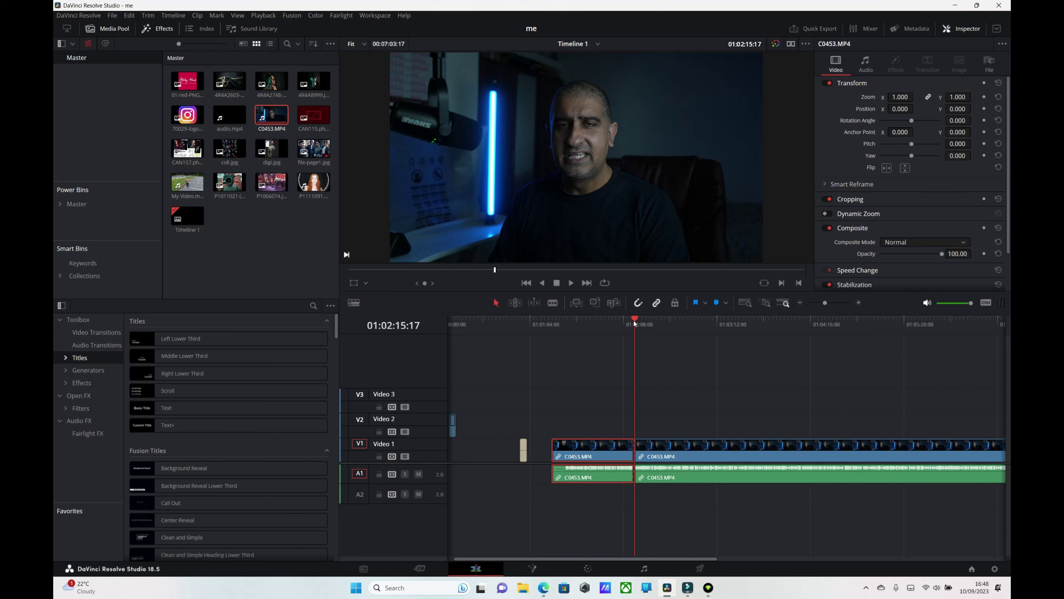
left_click_drag(639, 321, 656, 322)
left_click(638, 445)
key("ctrl+b")
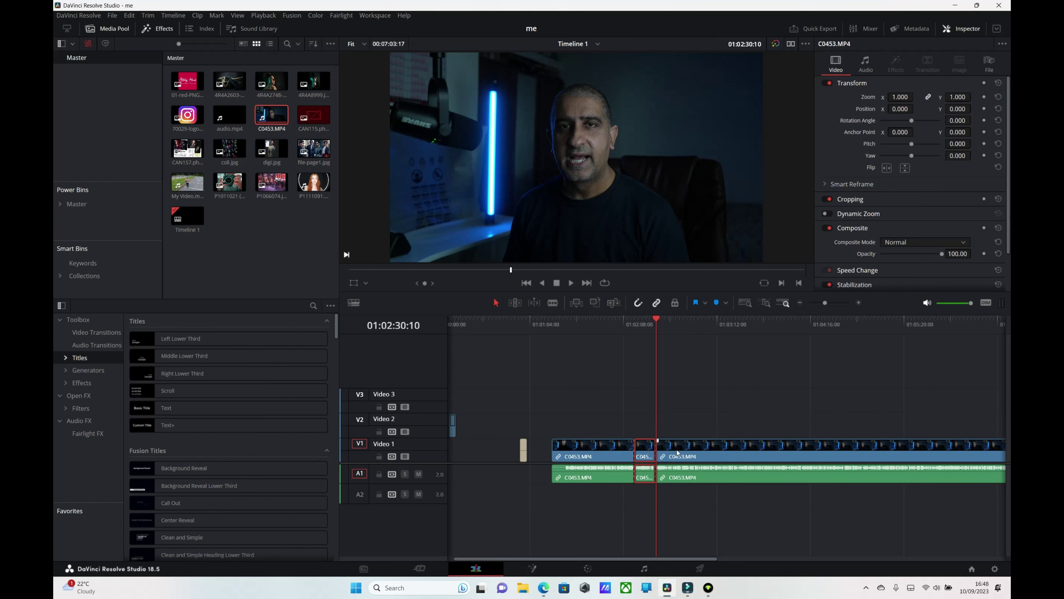
- Position the playhead at 01:02:22:02, then disable the short middle section of C0453.MP4 and enable it again
left_click(644, 331)
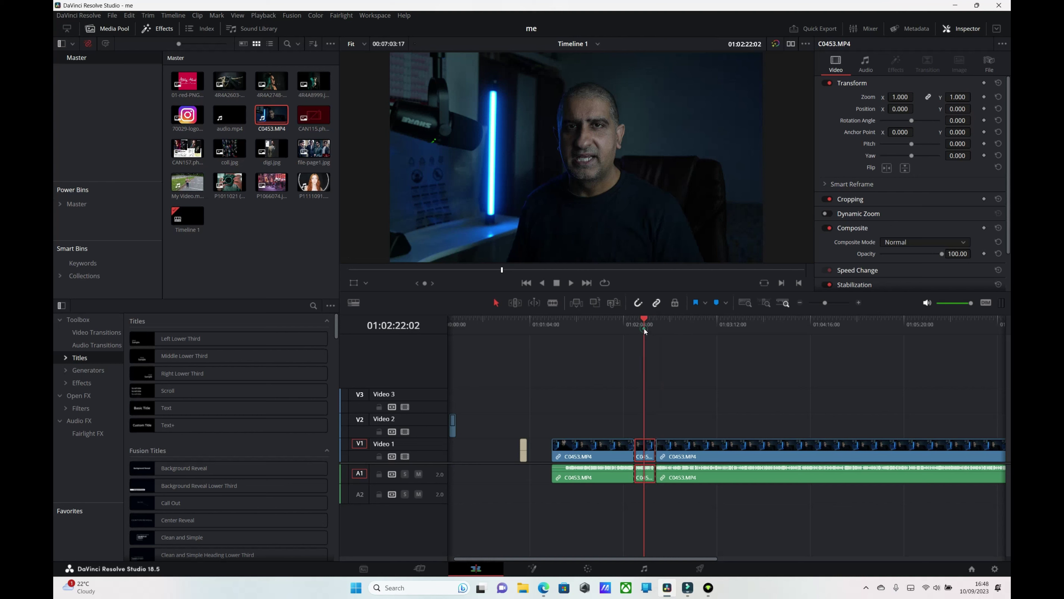
left_click(647, 451)
key("d")
key("ctrl+s")
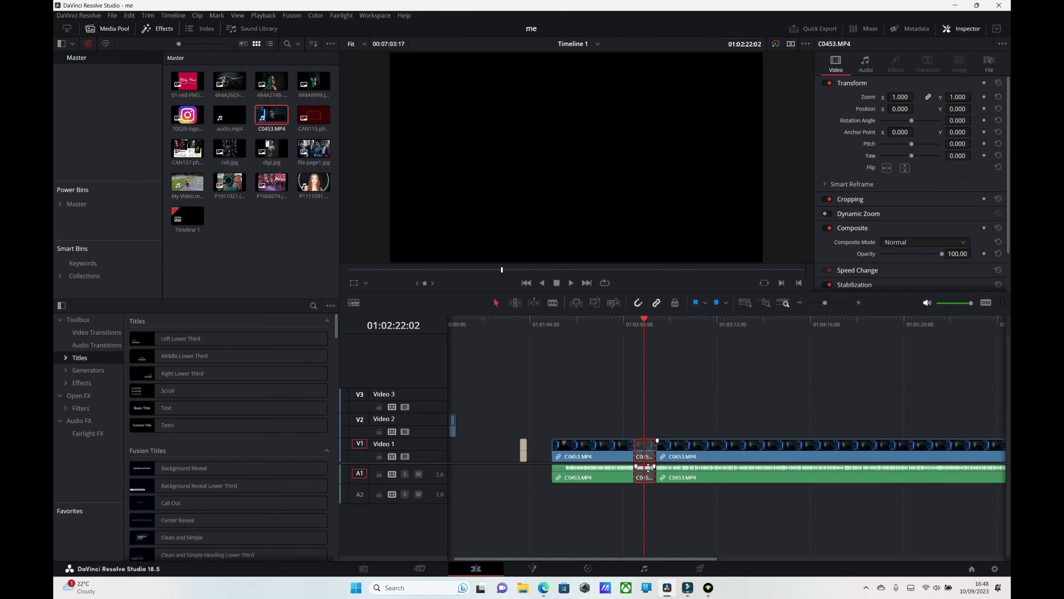
key("d")
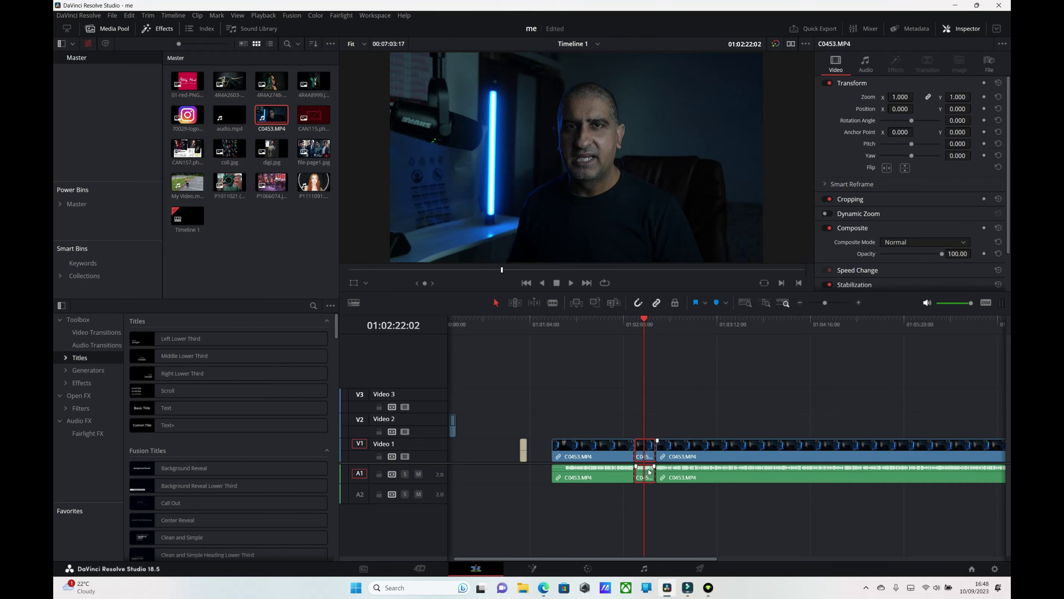
- Disable the short middle section of C0453.MP4 once more, save the project, and ripple delete that section
left_click(646, 459)
key("ctrl+s")
key("ctrl+b")
key("ctrl+z")
key("ctrl+s")
key("shift+d")
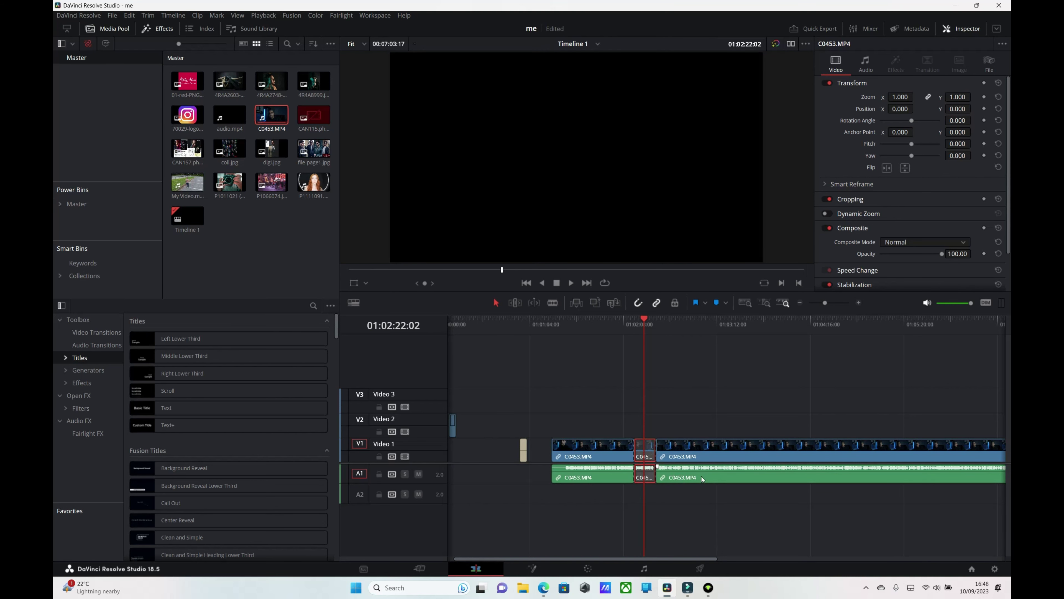
key("ctrl+s")
key("Delete")
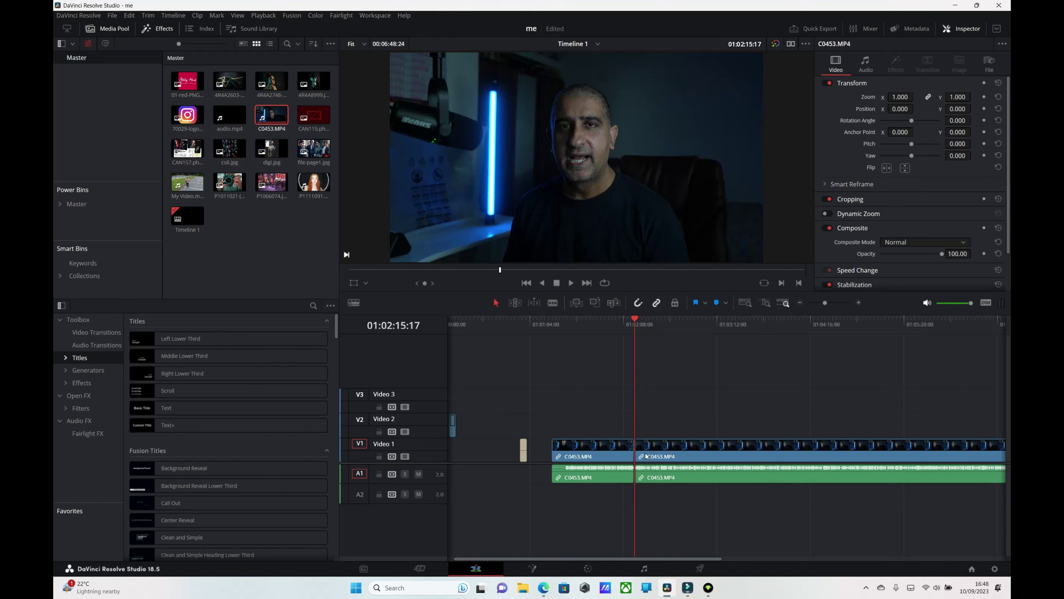
- Split C0453.MP4 at 01:02:44:04 and 01:03:29:15, and ripple delete the footage between the two cuts
left_click(658, 334)
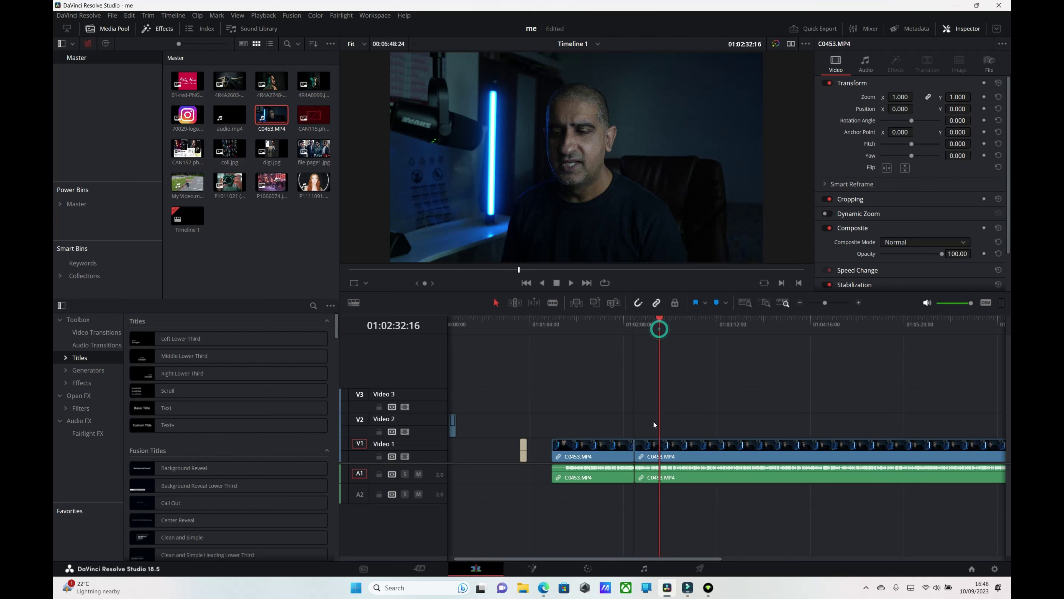
left_click(676, 331)
left_click(665, 449)
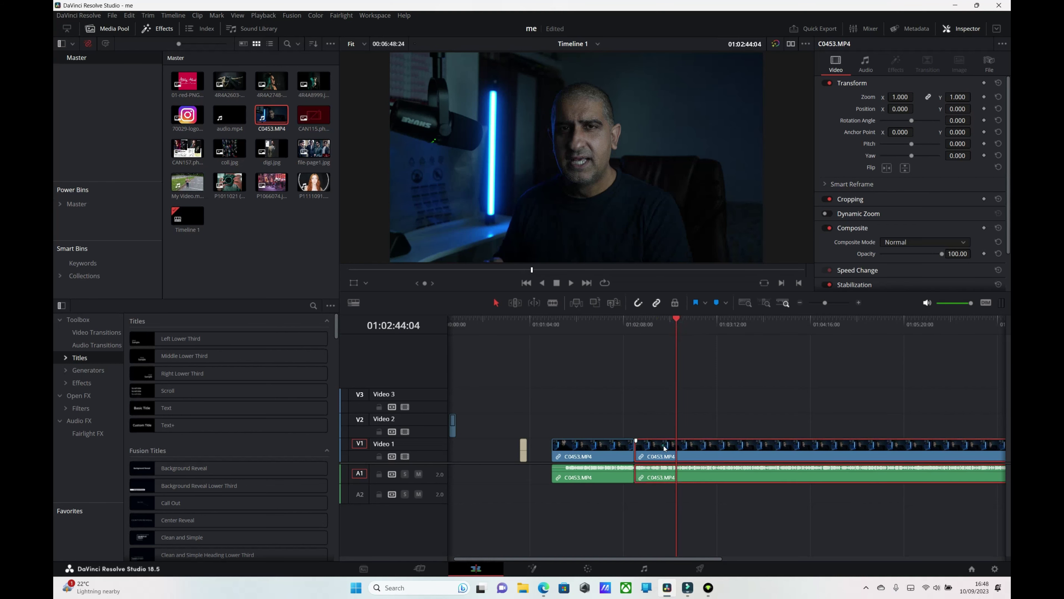
key("ctrl+b")
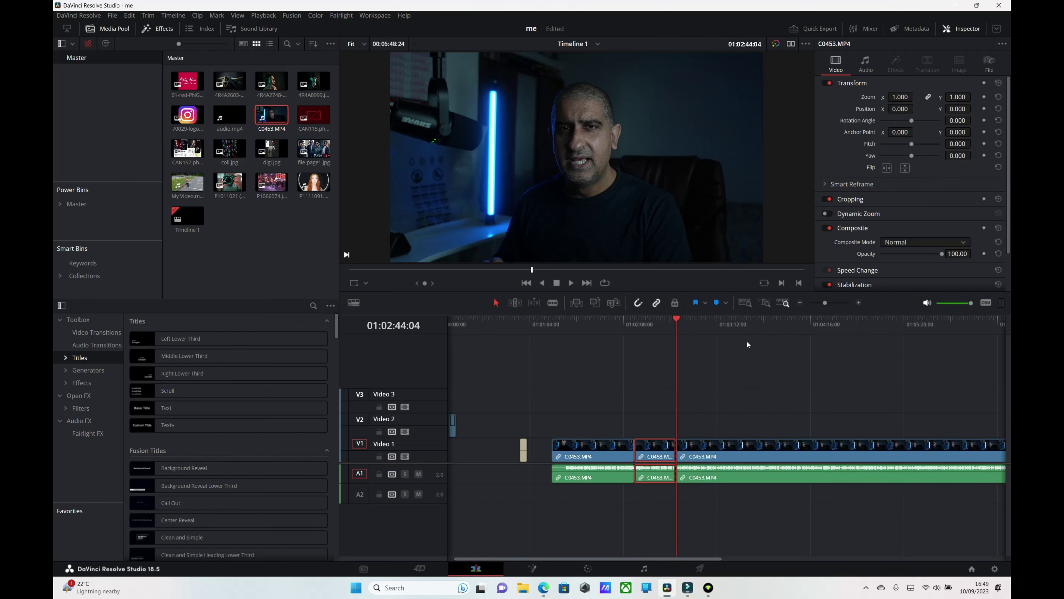
left_click(744, 326)
left_click(743, 458)
key("ctrl+b")
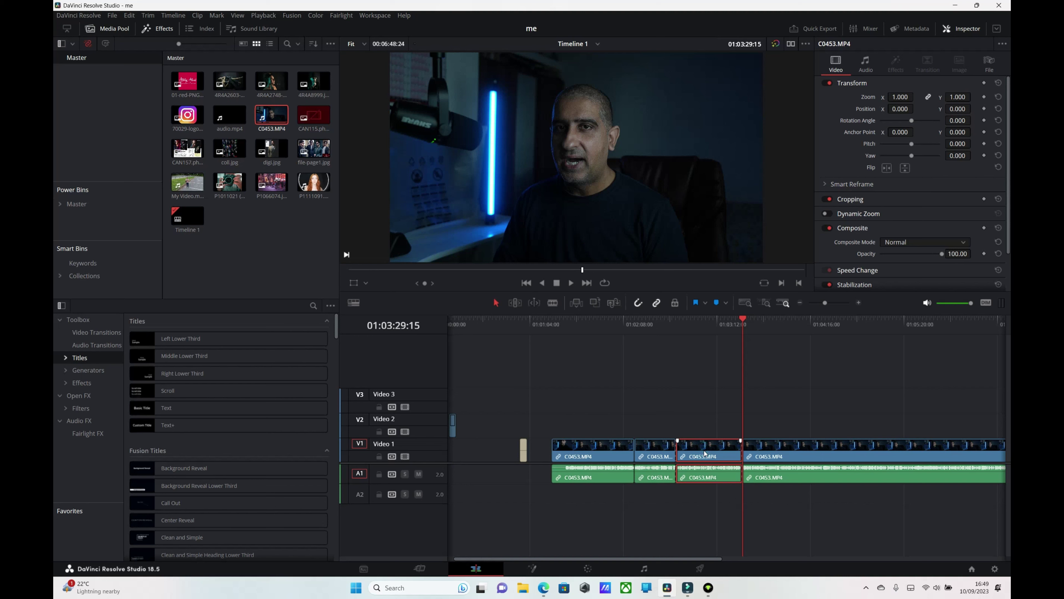
left_click(717, 326)
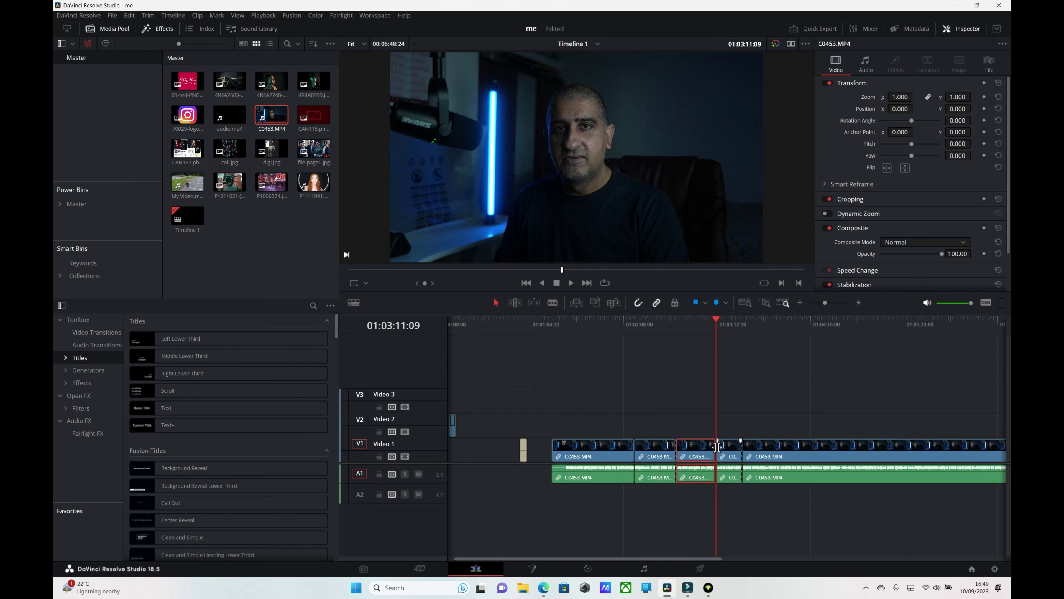
key("Delete")
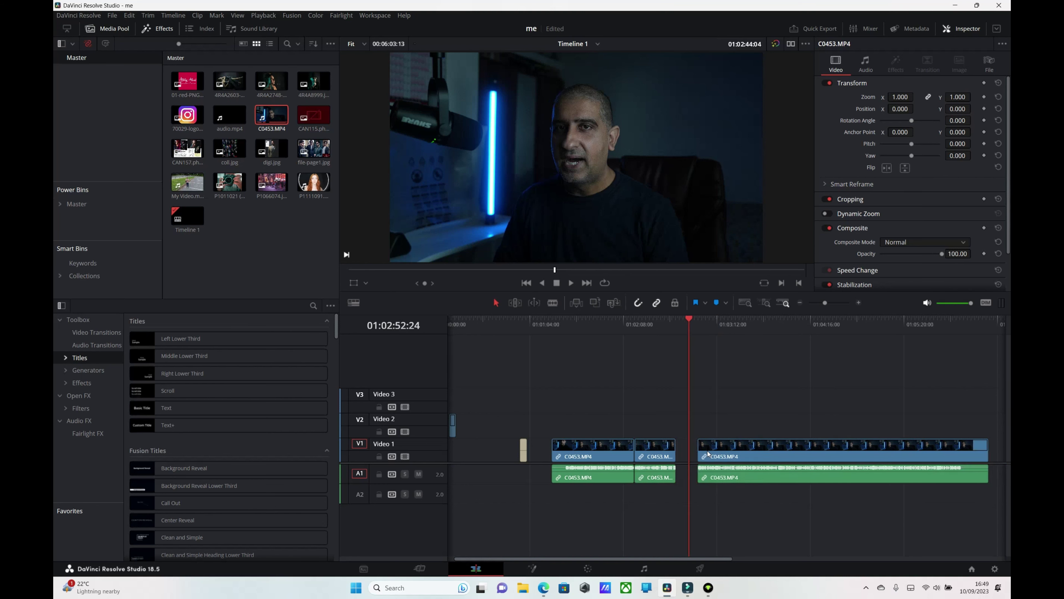
- Split the last C0453.MP4 clip at 01:03:23:05 and about 01:04:10, and ripple delete the section between the cuts
left_click(734, 327)
left_click(737, 448)
key("ctrl+b")
left_click(802, 328)
left_click(797, 460)
key("ctrl+b")
left_click(757, 329)
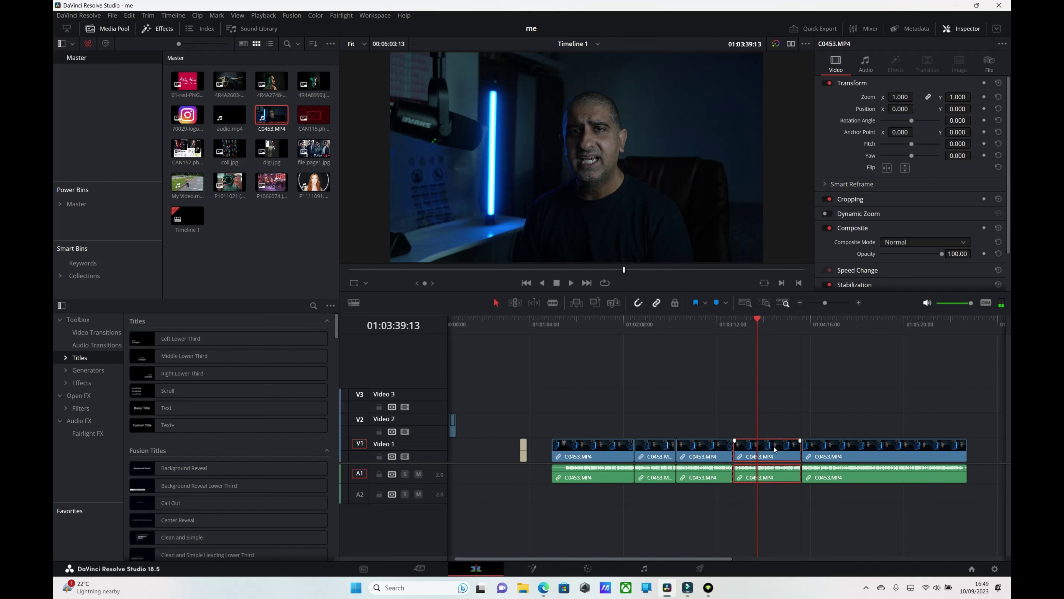
key("Delete")
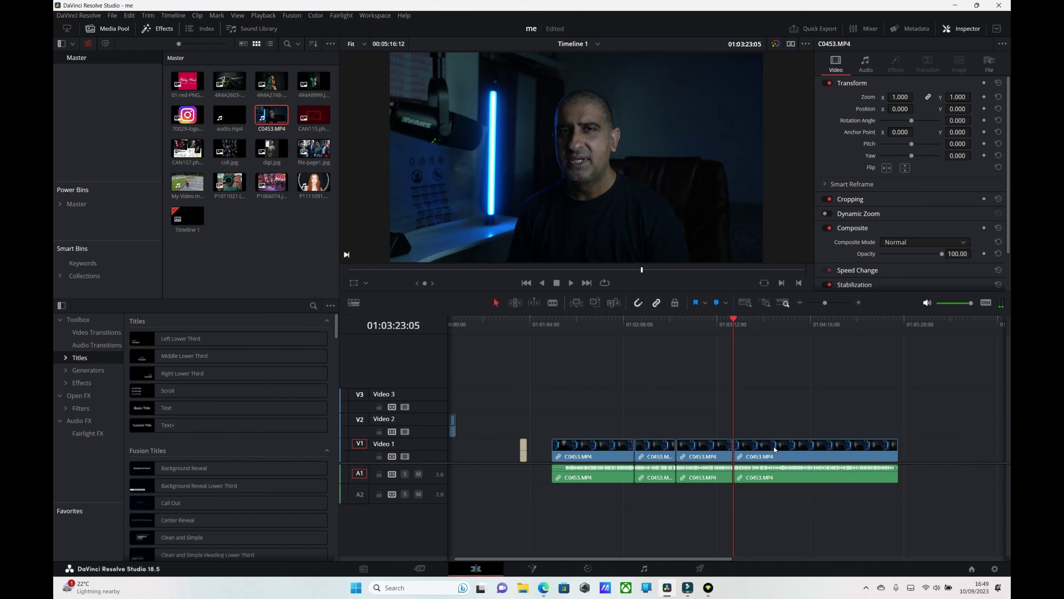
- Try ripple trimming the start of the last C0453.MP4 clip to the playhead at 01:04:00:16, and undo the trim
left_click(767, 327)
left_click(788, 326)
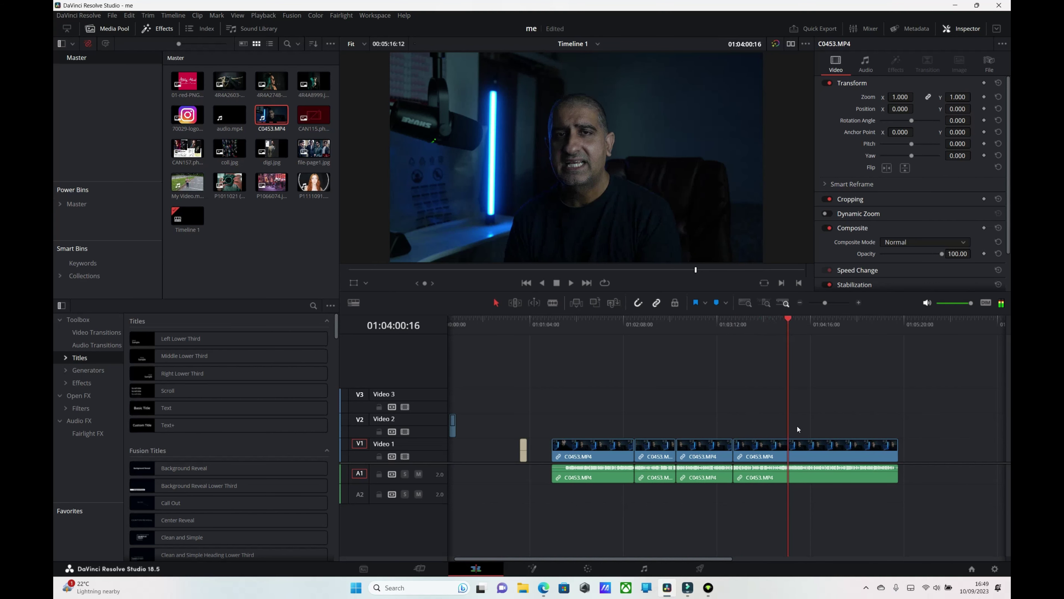
left_click(788, 452)
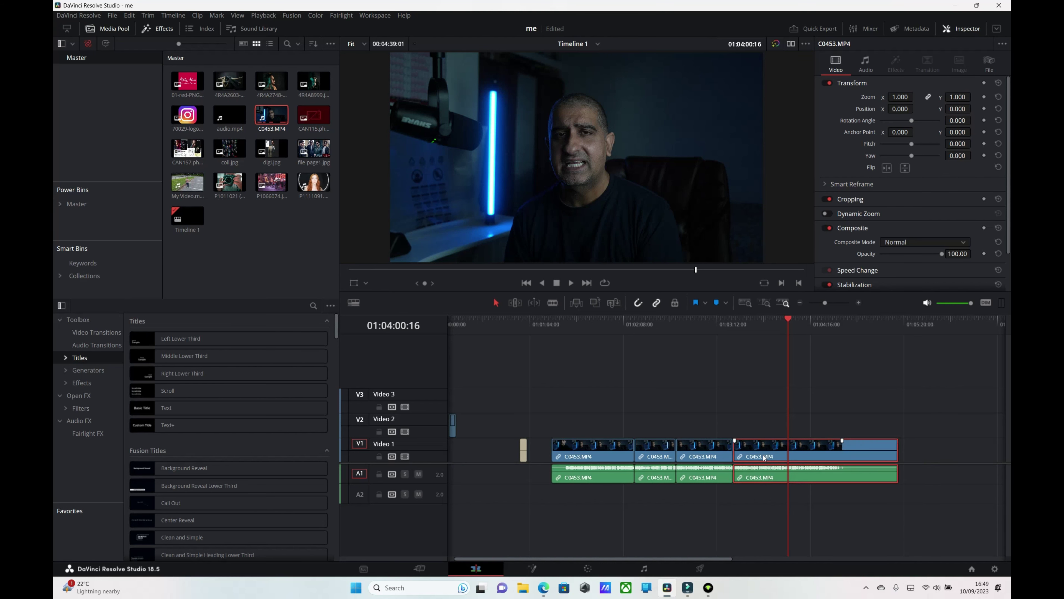
key("ctrl+shift+bracketleft")
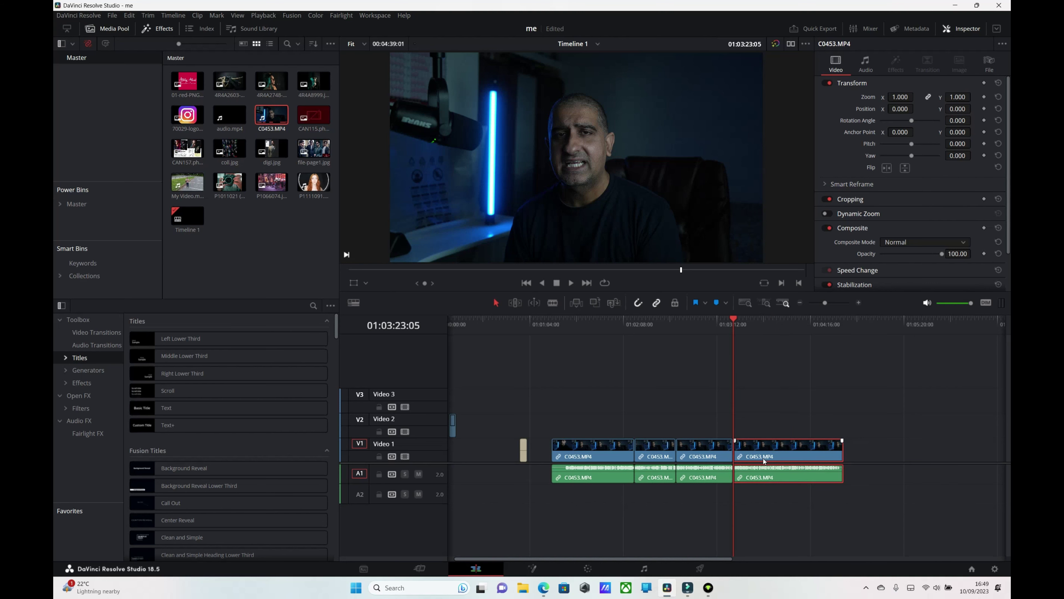
key("ctrl+z")
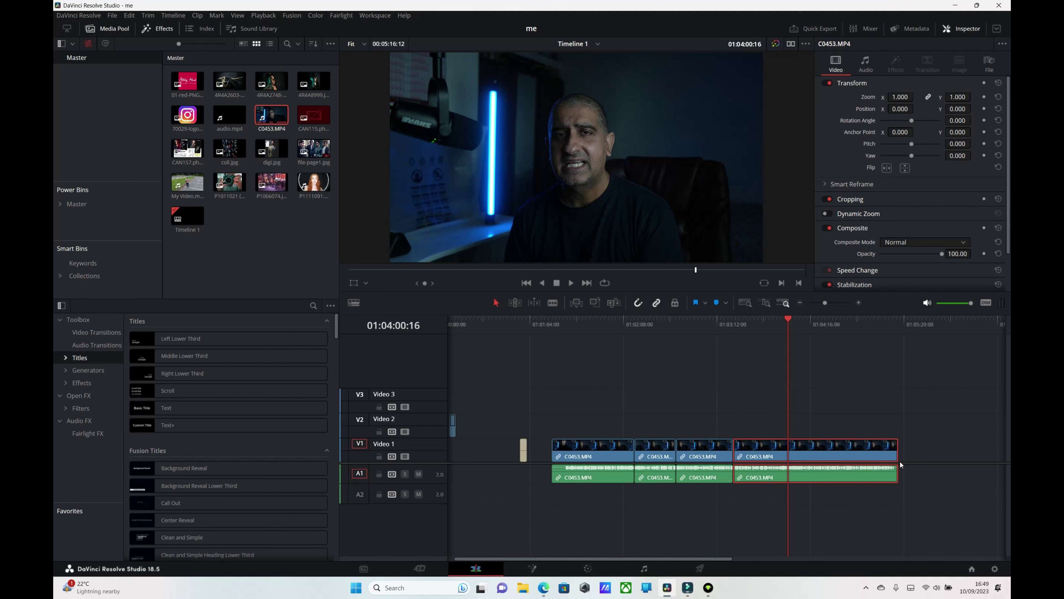
- Ripple trim the end of the last C0453.MP4 clip to 01:04:00:16, and move the playhead to 01:03:46:14
key("ctrl+shift+bracketright")
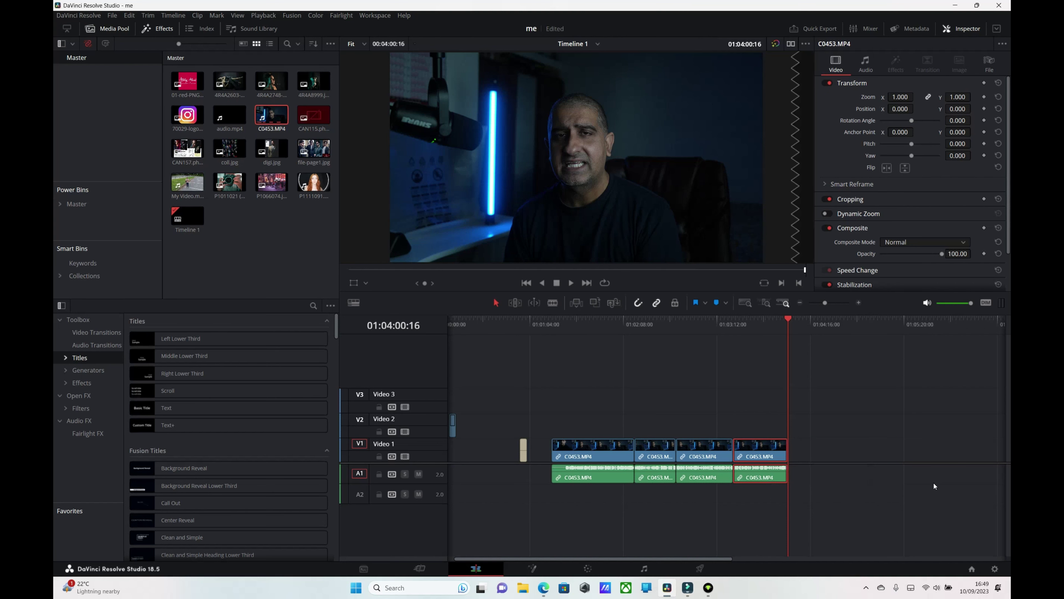
left_click(781, 350)
left_click(769, 330)
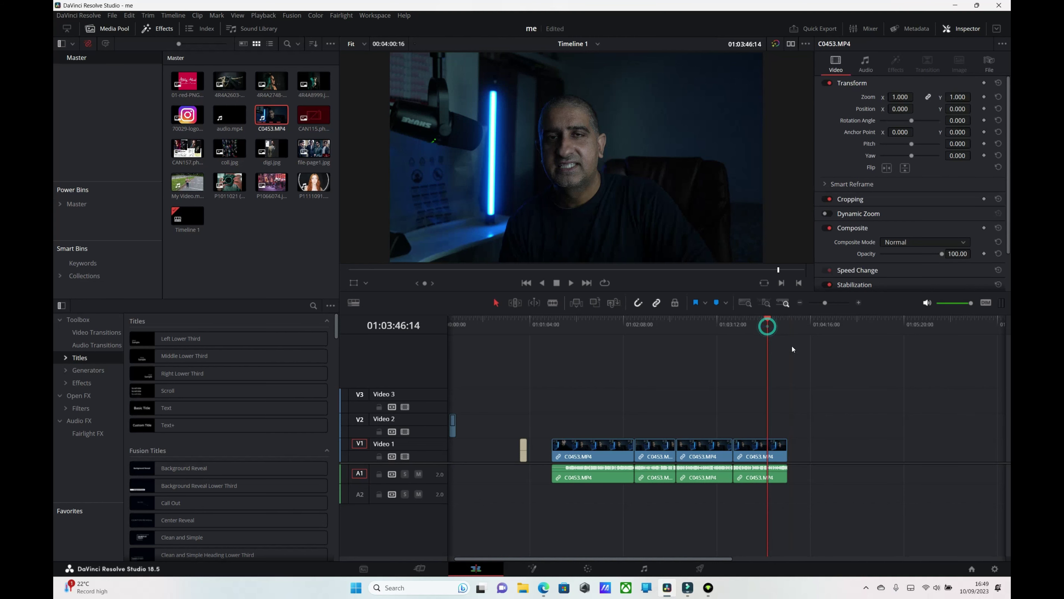
- Delete all C0453.MP4 clips from the timeline and place the full C0453.MP4 from the media pool at 01:01:19:01
left_click_drag(568, 516, 853, 388)
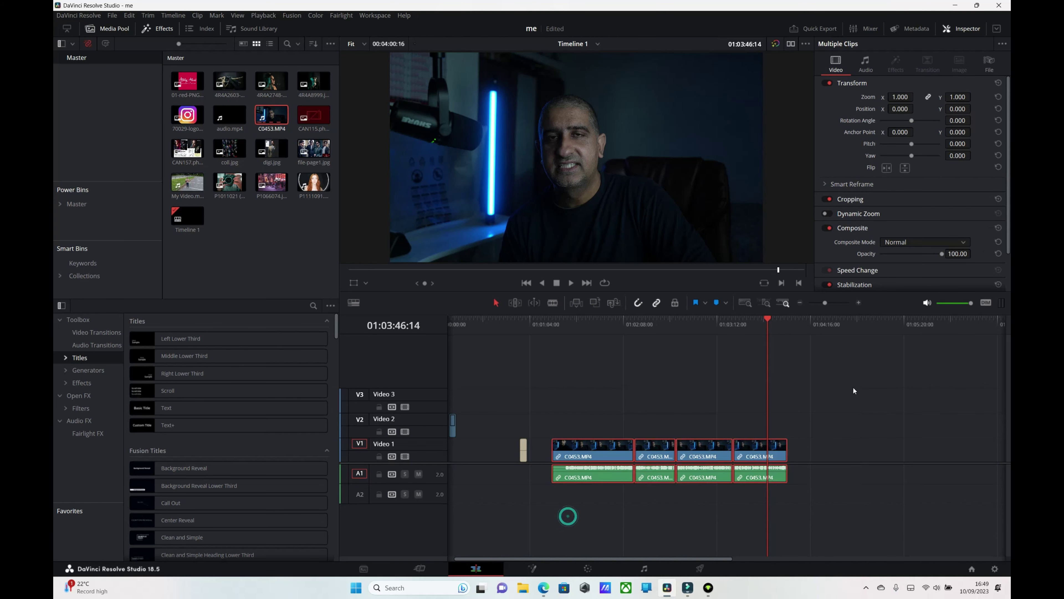
key("Delete")
left_click_drag(289, 134, 556, 448)
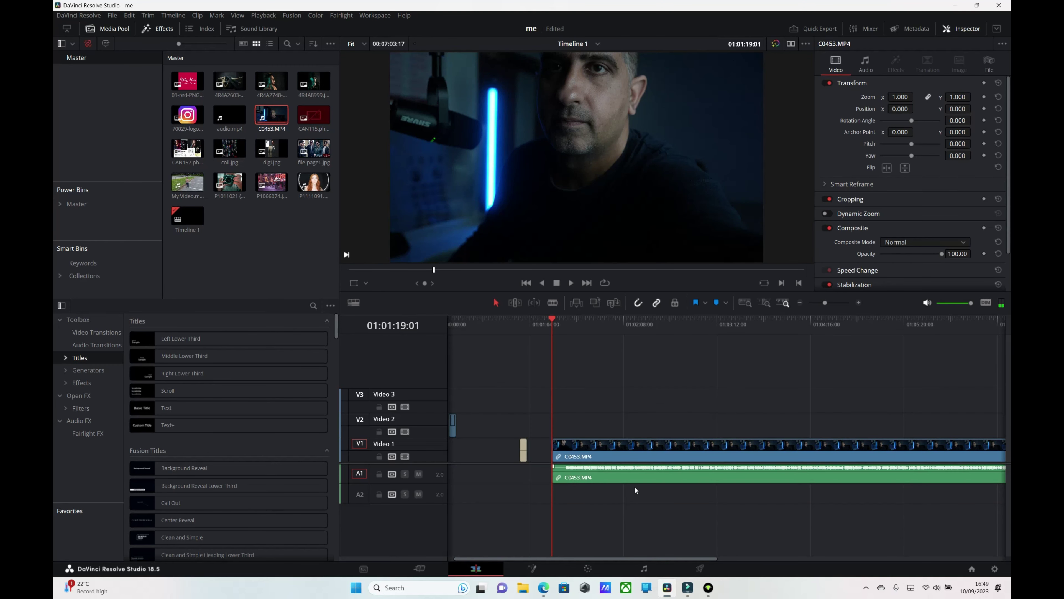
- Split C0453.MP4 at 01:01:57:03 and 01:03:41:03, and ripple delete the section between the cuts
left_click(607, 319)
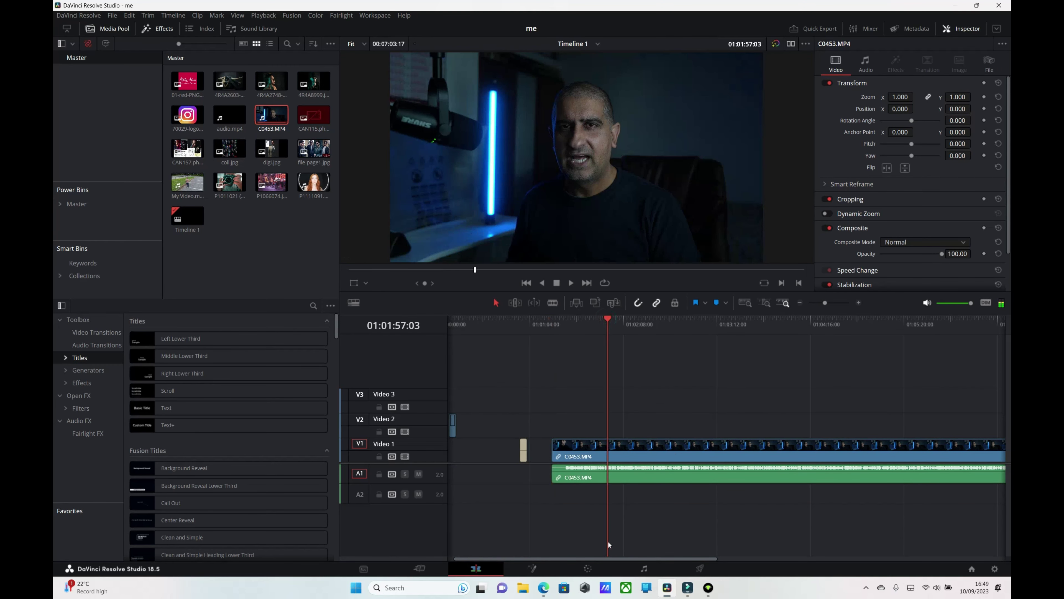
left_click_drag(620, 558, 627, 557)
key("ctrl+b")
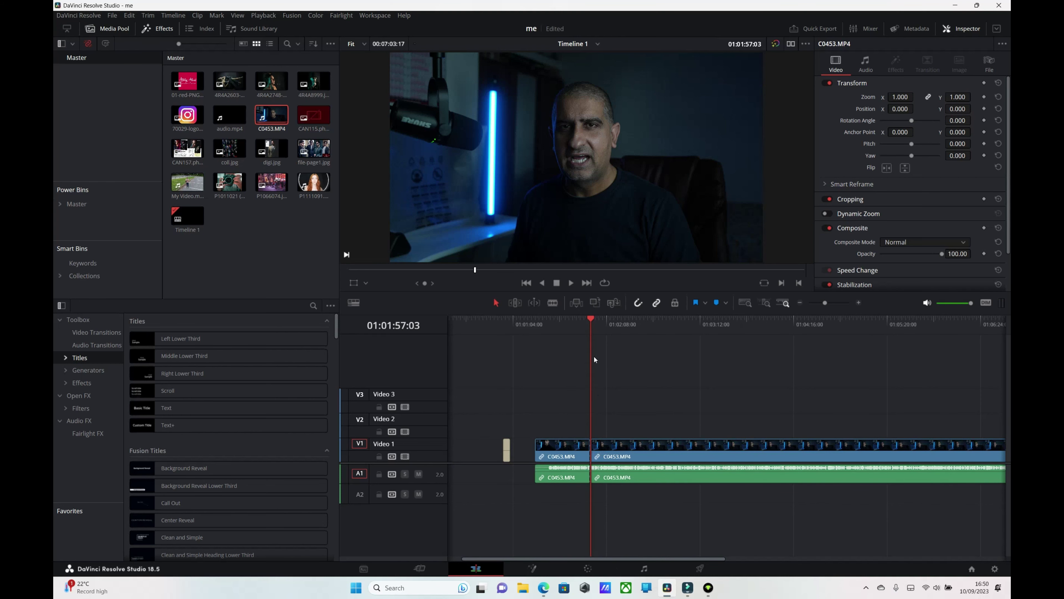
left_click_drag(592, 321, 742, 336)
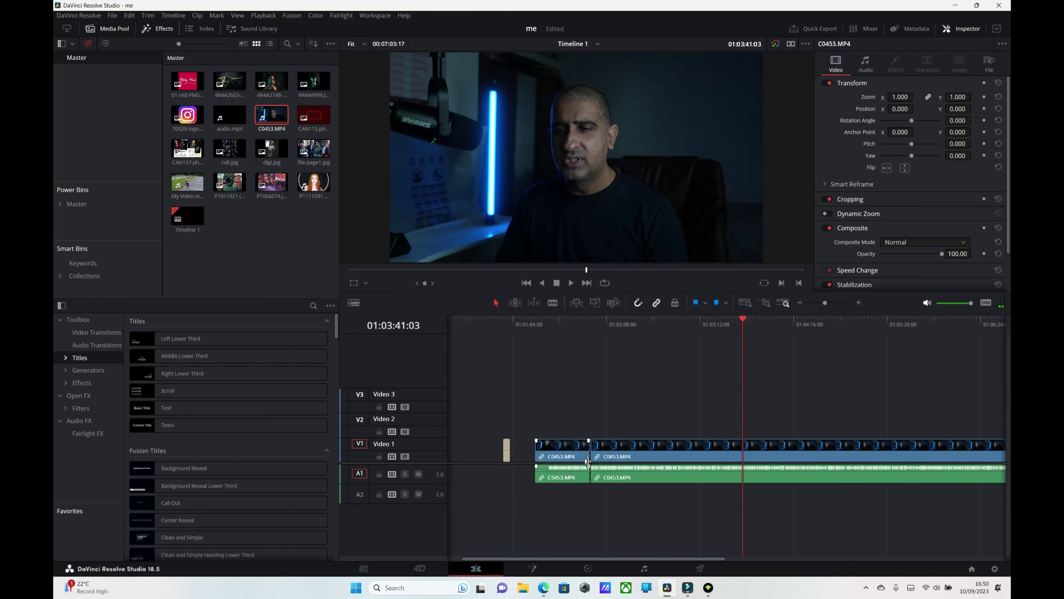
left_click(740, 456)
key("ctrl+b")
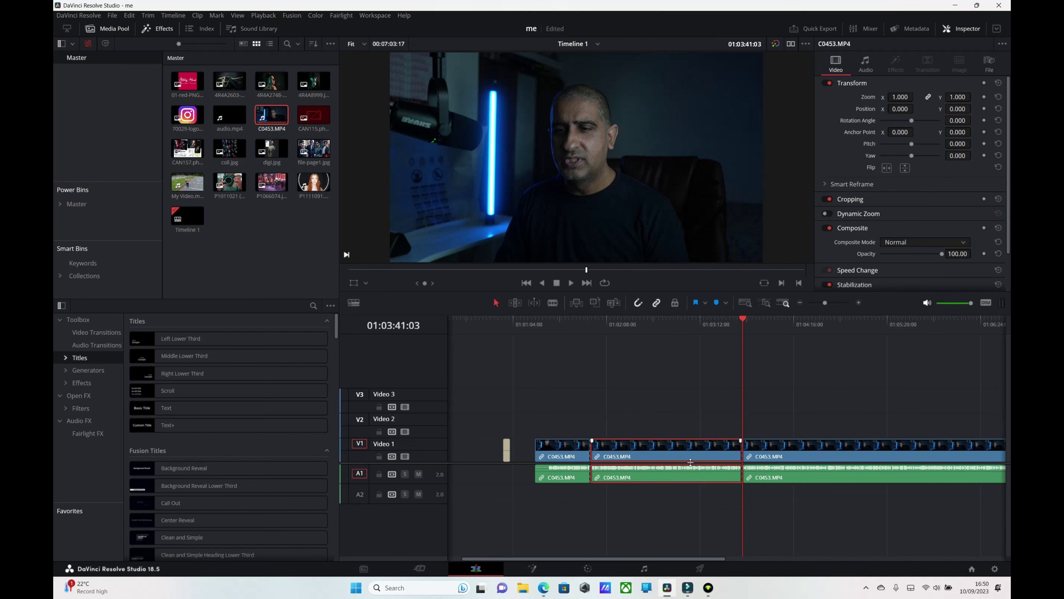
key("Delete")
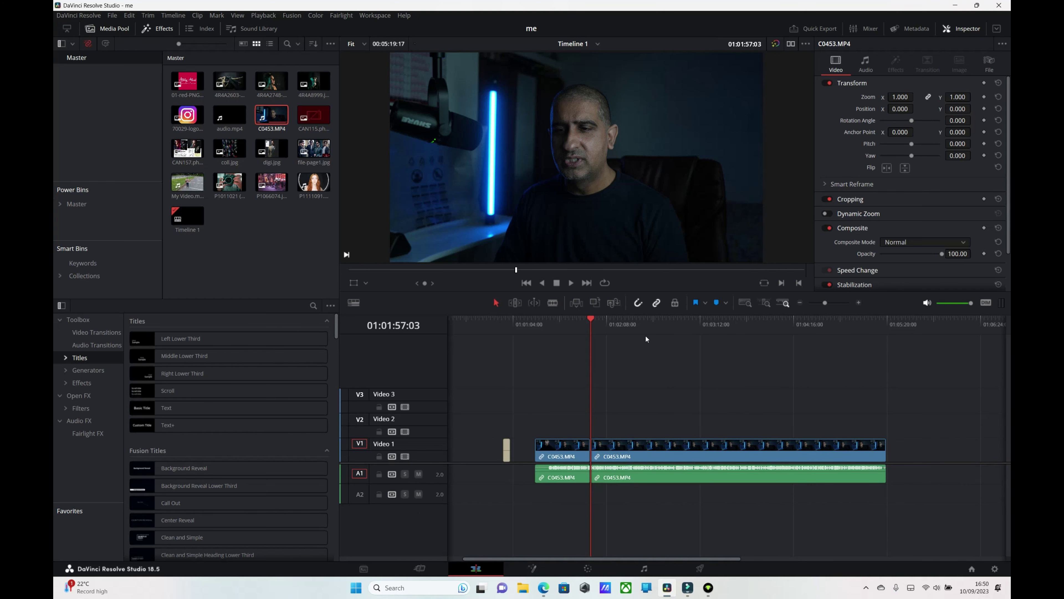
- Try ripple trimming the start of the second C0453.MP4 clip to the playhead at 01:03:01:11, and undo the trim
left_click(684, 325)
left_click(688, 472)
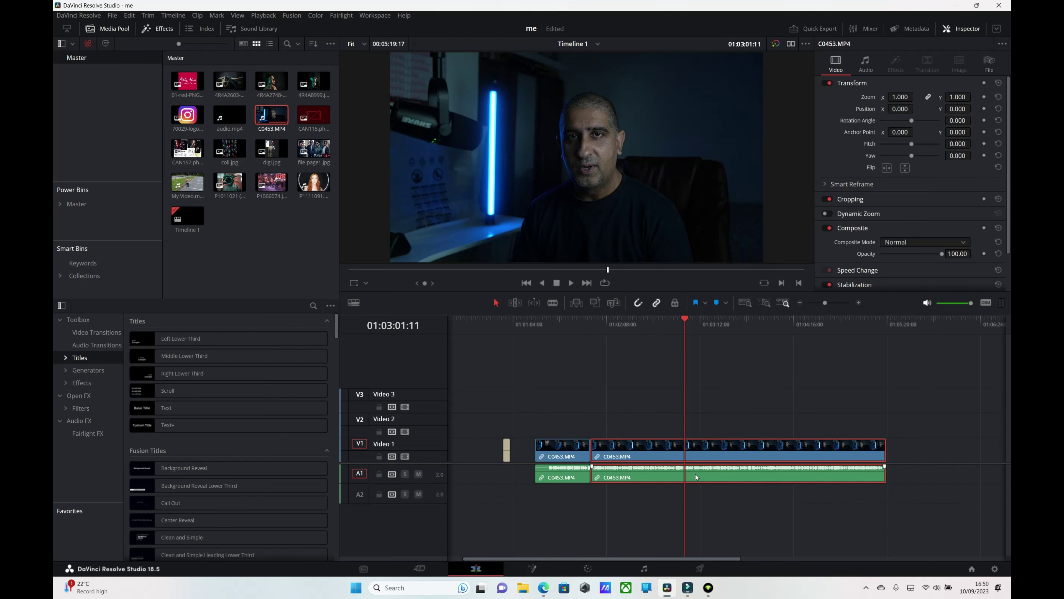
key("ctrl+shift+bracketleft")
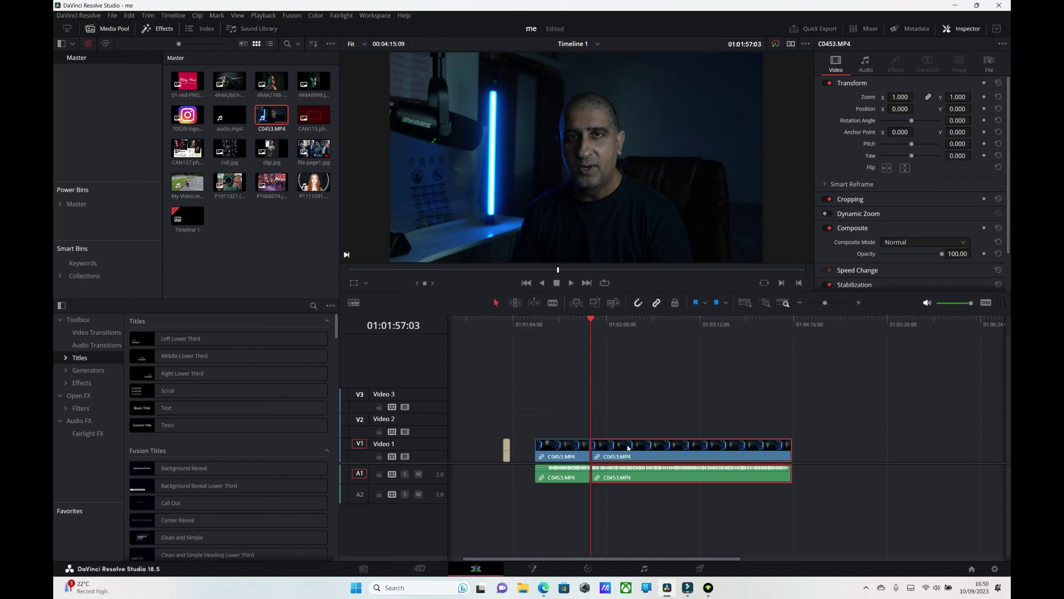
key("ctrl+z")
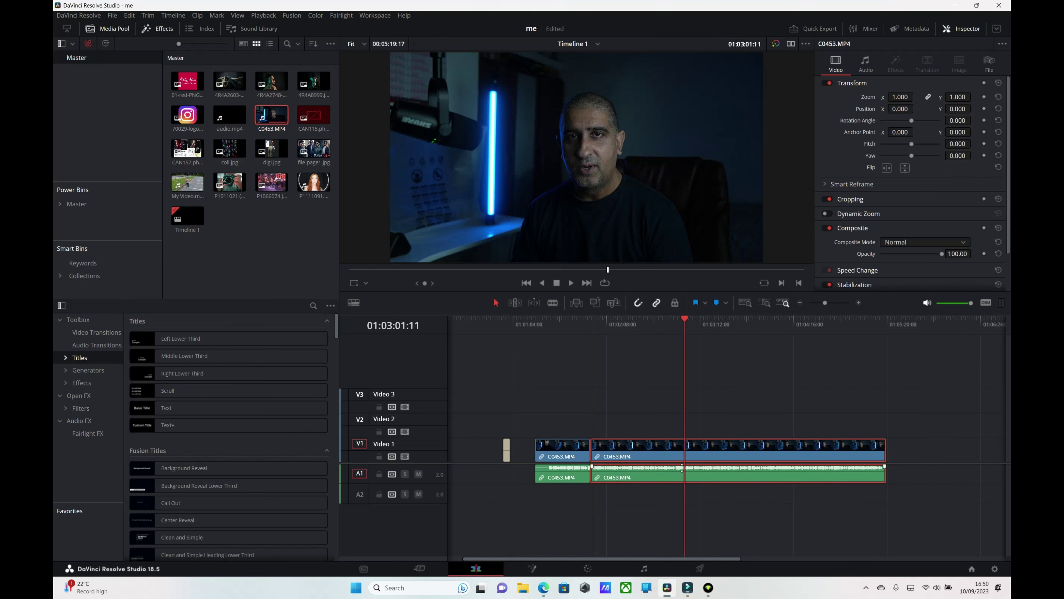
- Save the project, try ripple trimming the end of the second C0453.MP4 clip to 01:03:01:11, and undo the trim
key("ctrl+s")
key("ctrl+shift+bracketright")
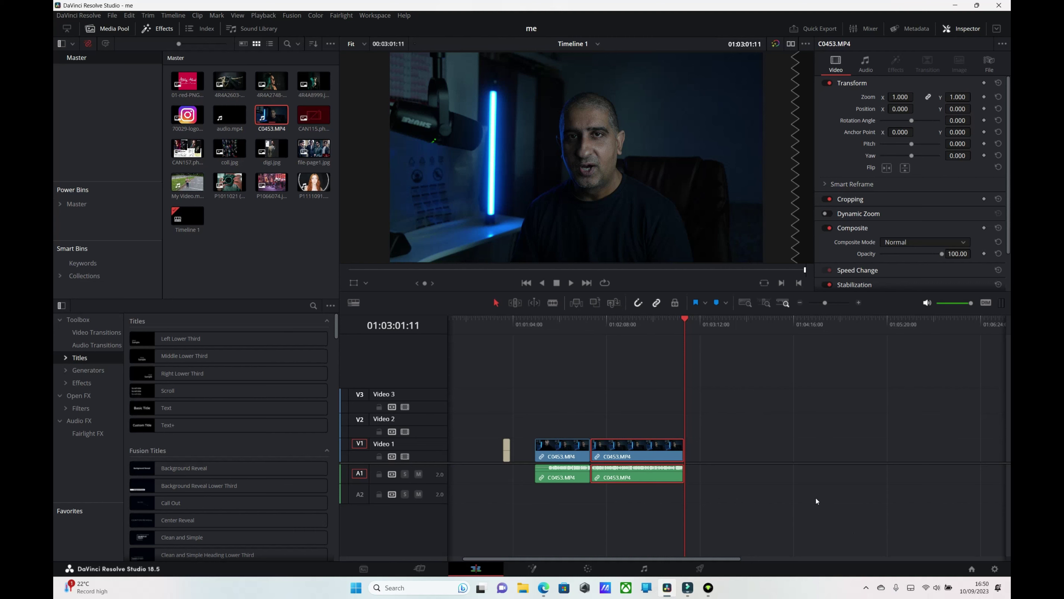
key("ctrl+z")
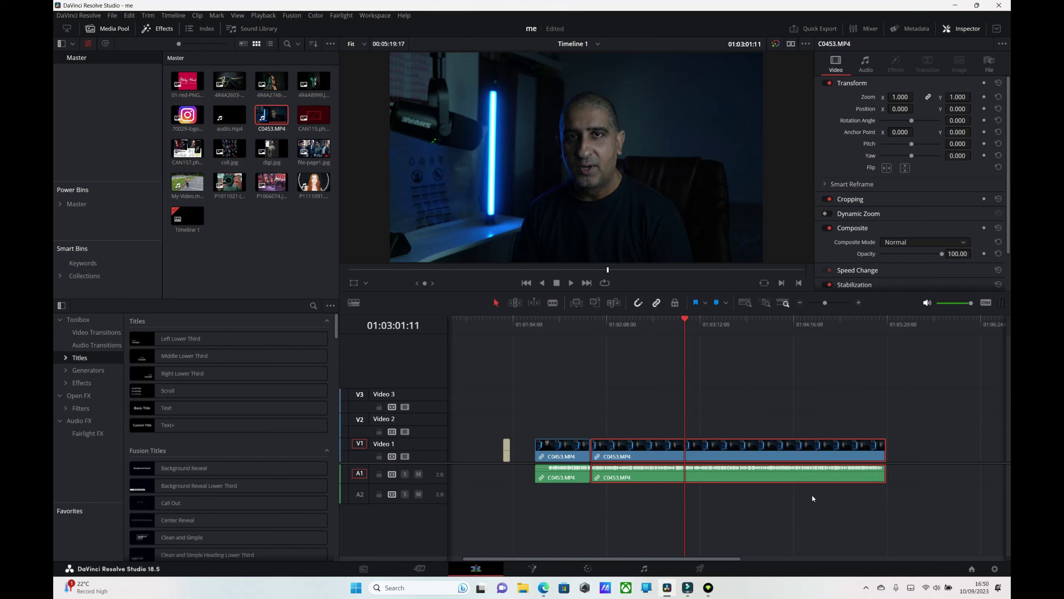
- Move the playhead to 01:02:11:13, look up the Ripple start- and end-to-playhead trim commands, and reposition the playhead at 01:02:43:21
left_click_drag(604, 323, 612, 323)
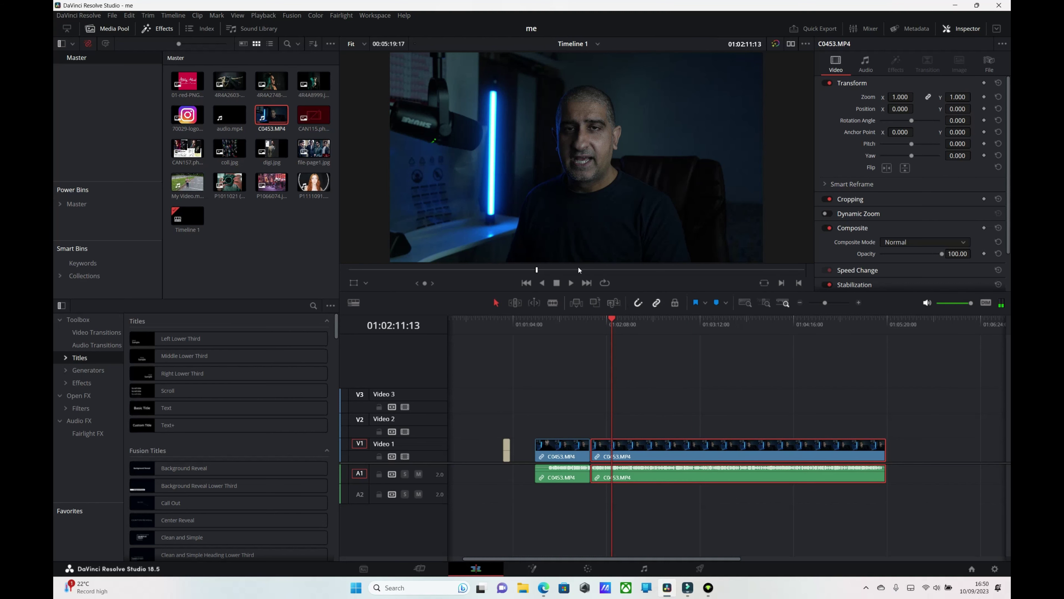
key("q")
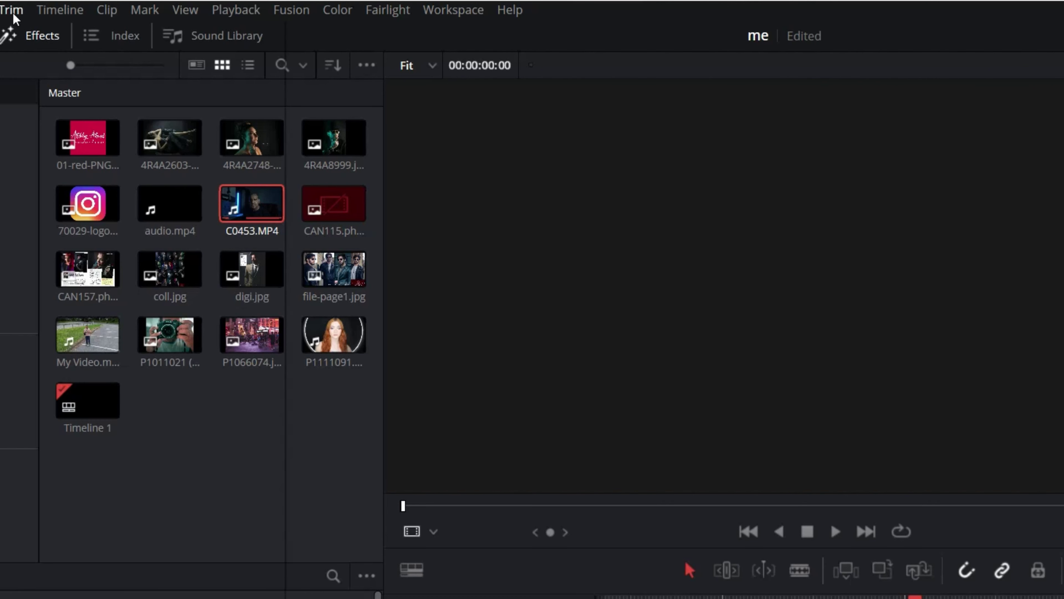
left_click(149, 16)
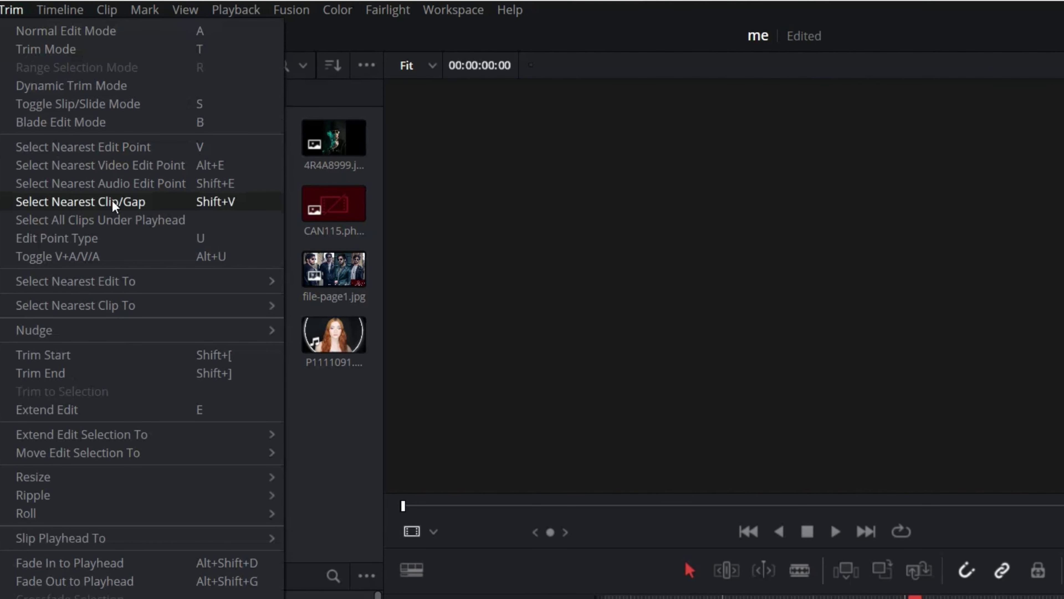
left_click(126, 492)
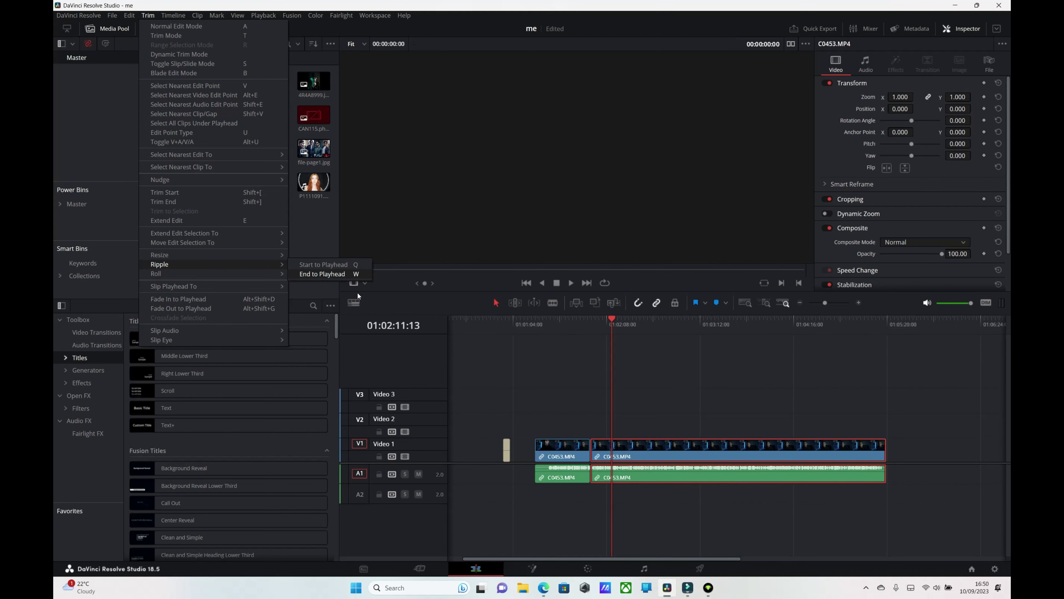
left_click(647, 364)
left_click_drag(636, 329, 658, 333)
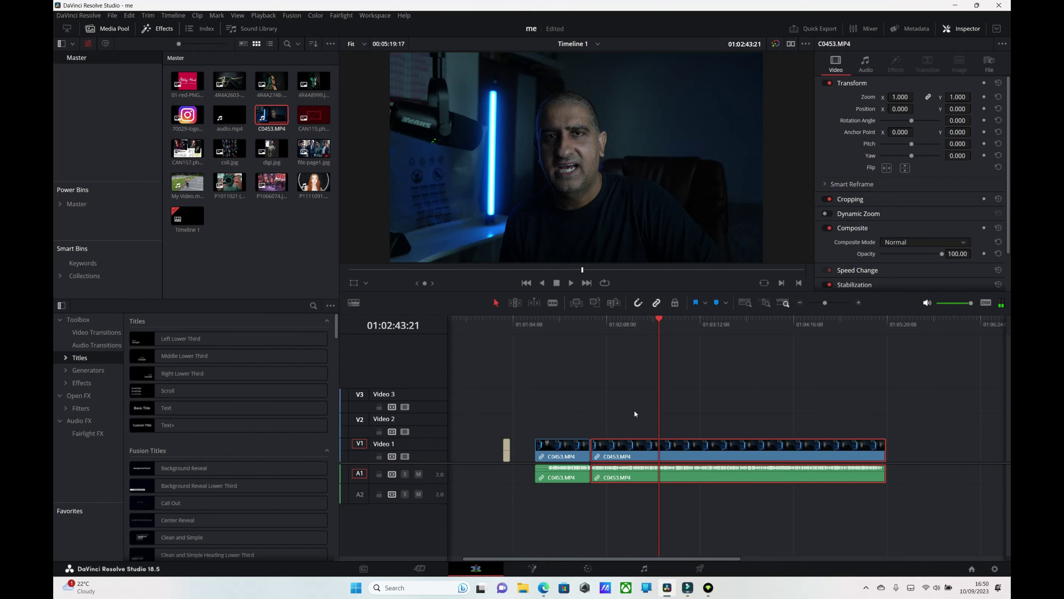
- Check the keystrokes assigned to the Ripple trim commands End to Playhead and Start to Playhead in Keyboard Customization
left_click(92, 18)
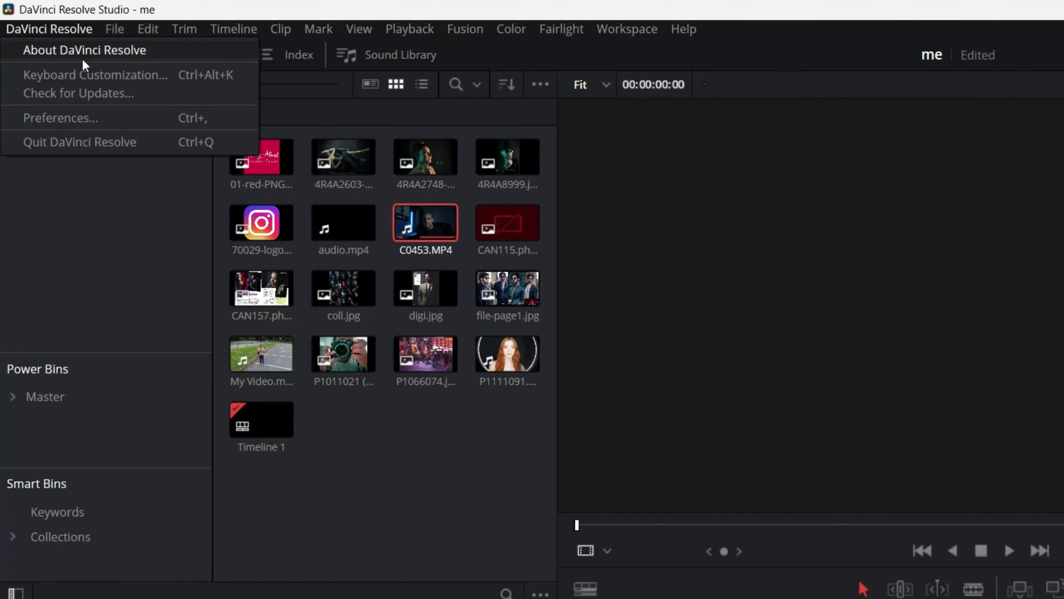
left_click(98, 78)
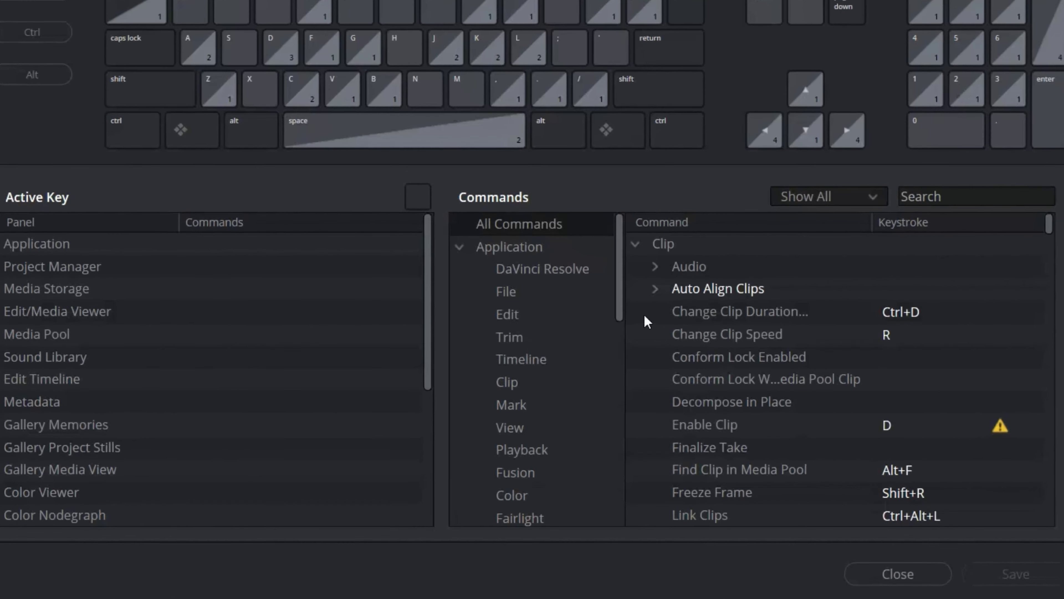
left_click(508, 341)
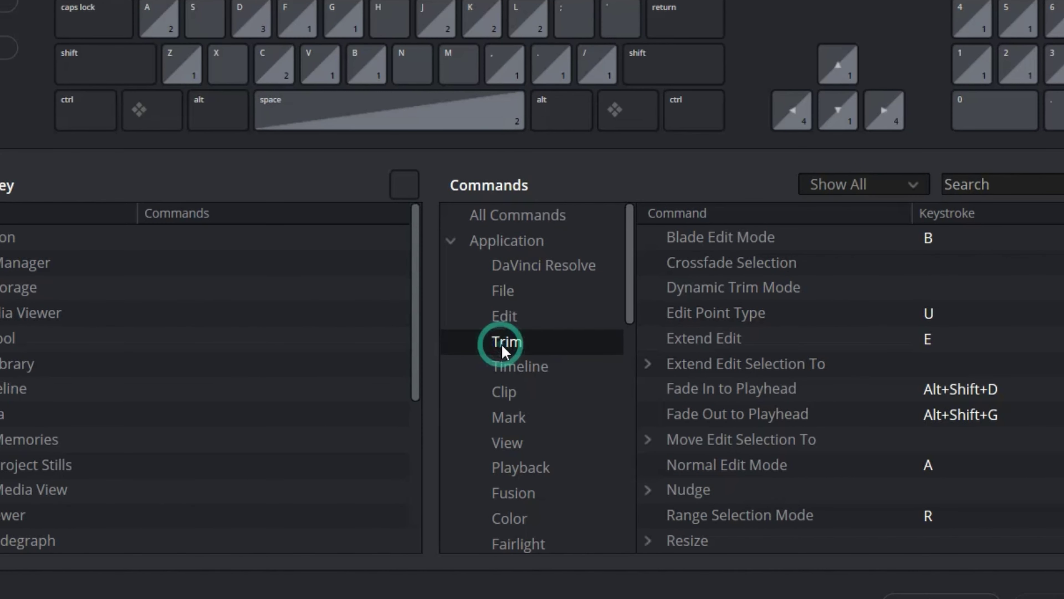
scroll(696, 503, "down", 2)
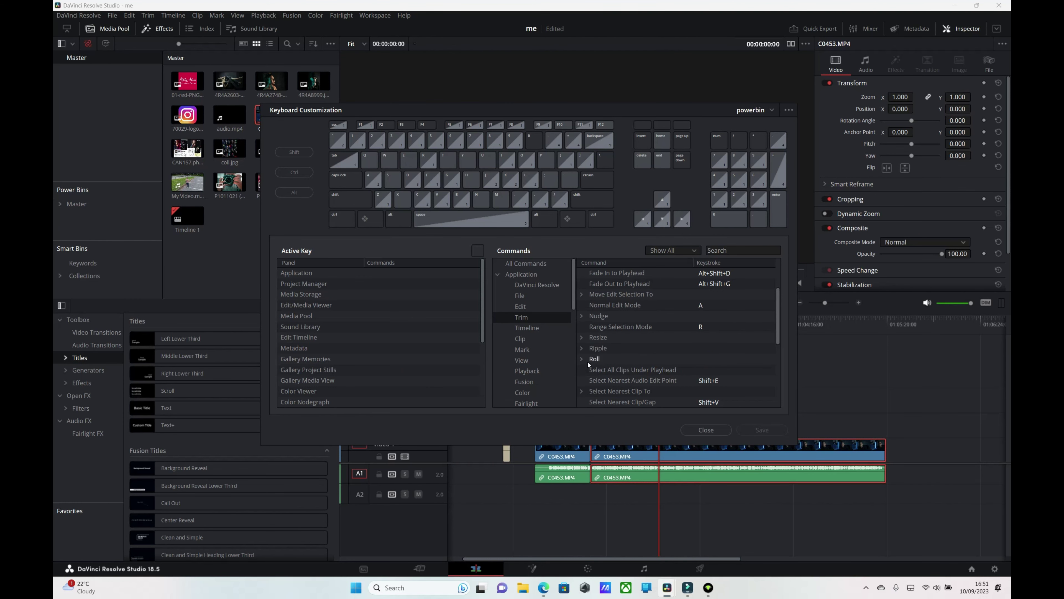
left_click(581, 348)
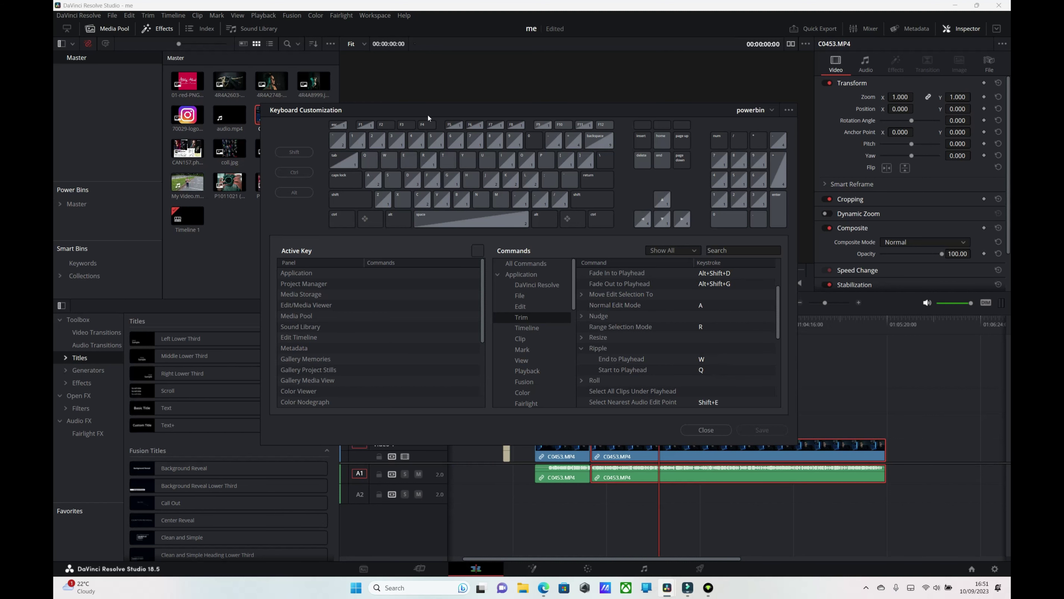
- Try ripple trimming the start of the second C0453.MP4 clip to 01:03:27:17, undo the trim, and move the playhead to 01:03:39:21
left_click(722, 324)
key("ctrl+shift+bracketleft")
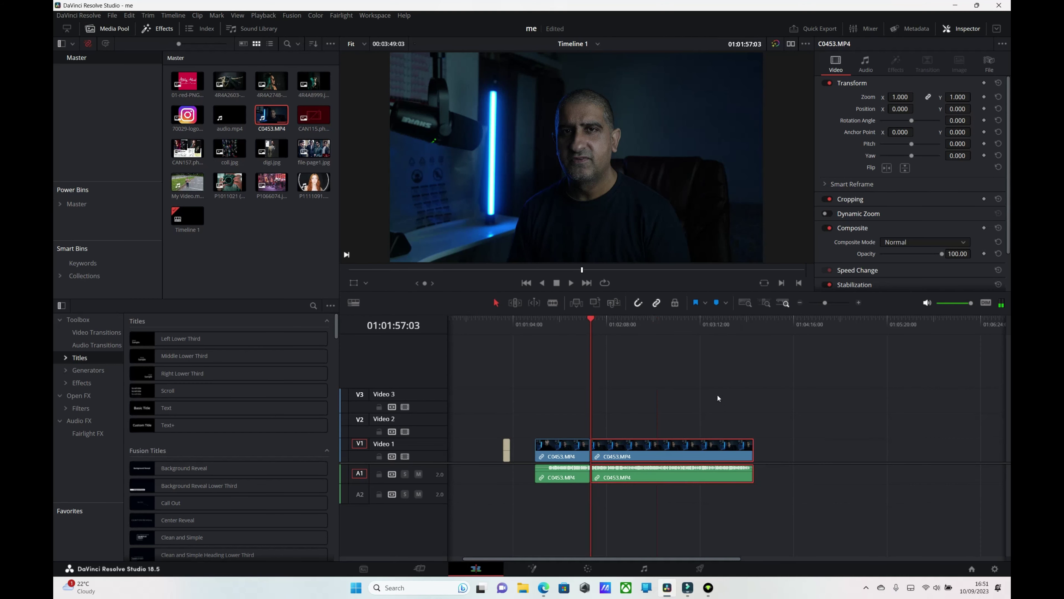
key("ctrl+z")
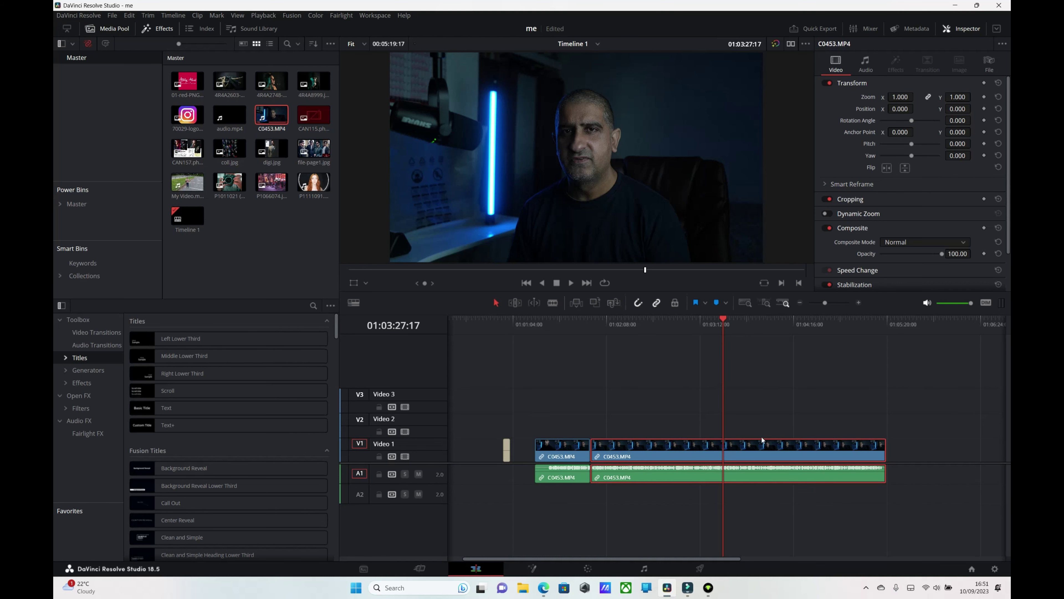
left_click(740, 339)
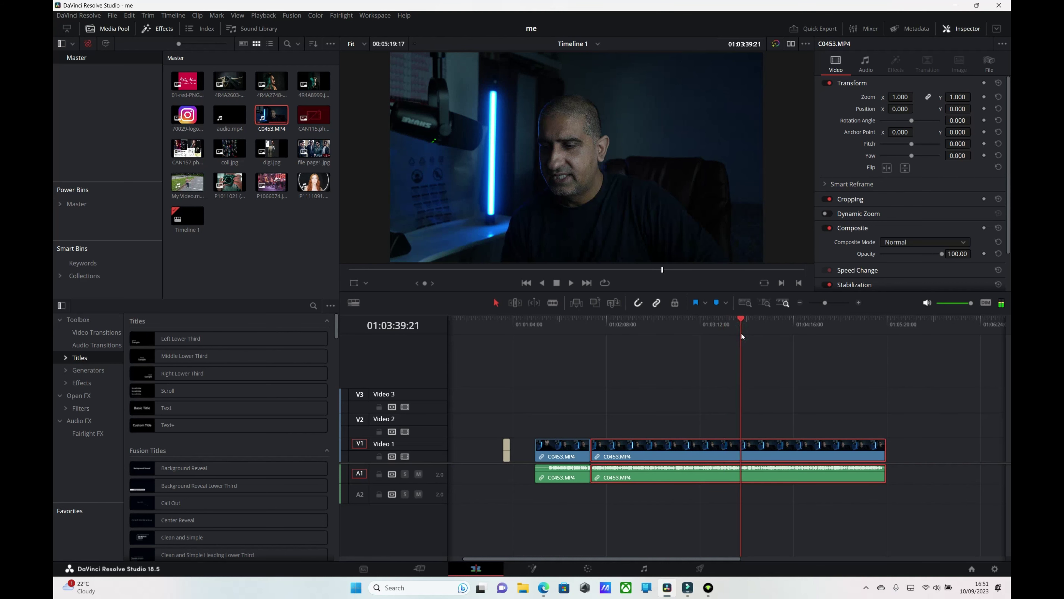